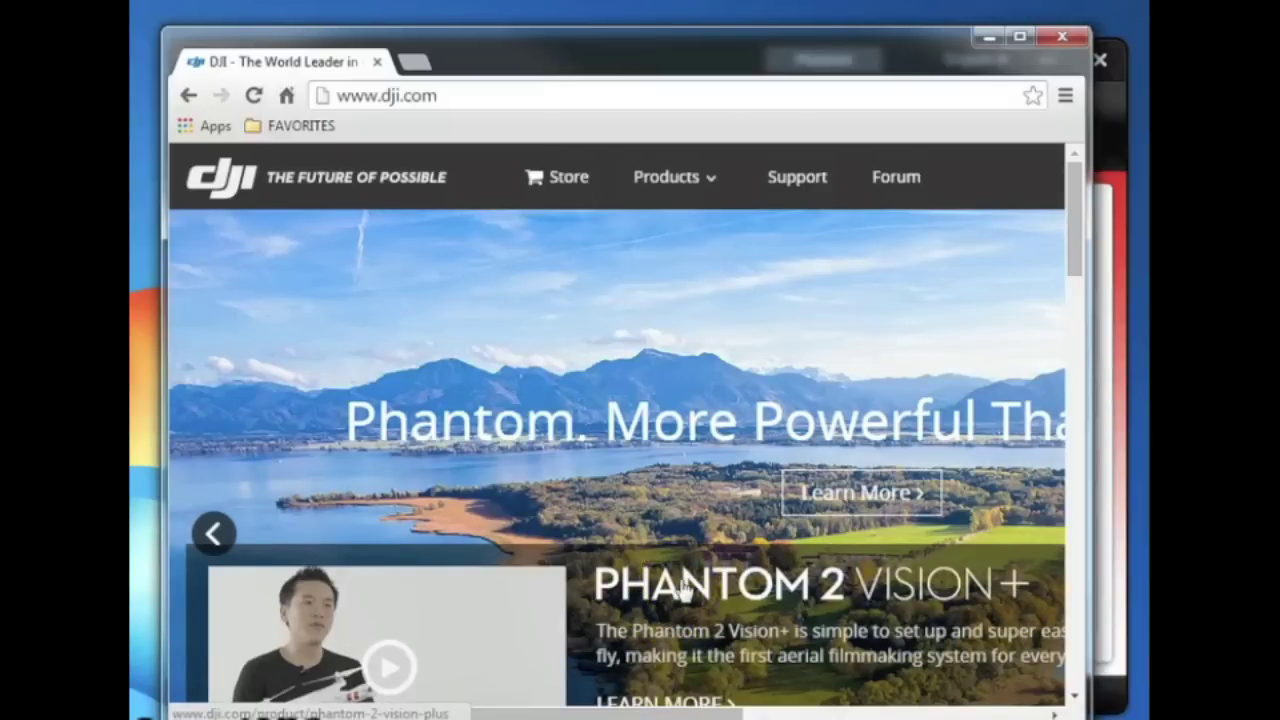
Step: Open the Phantom 2 Vision+ downloads page from the Ready To Fly section of DJI's support page
mouse_move(676, 190)
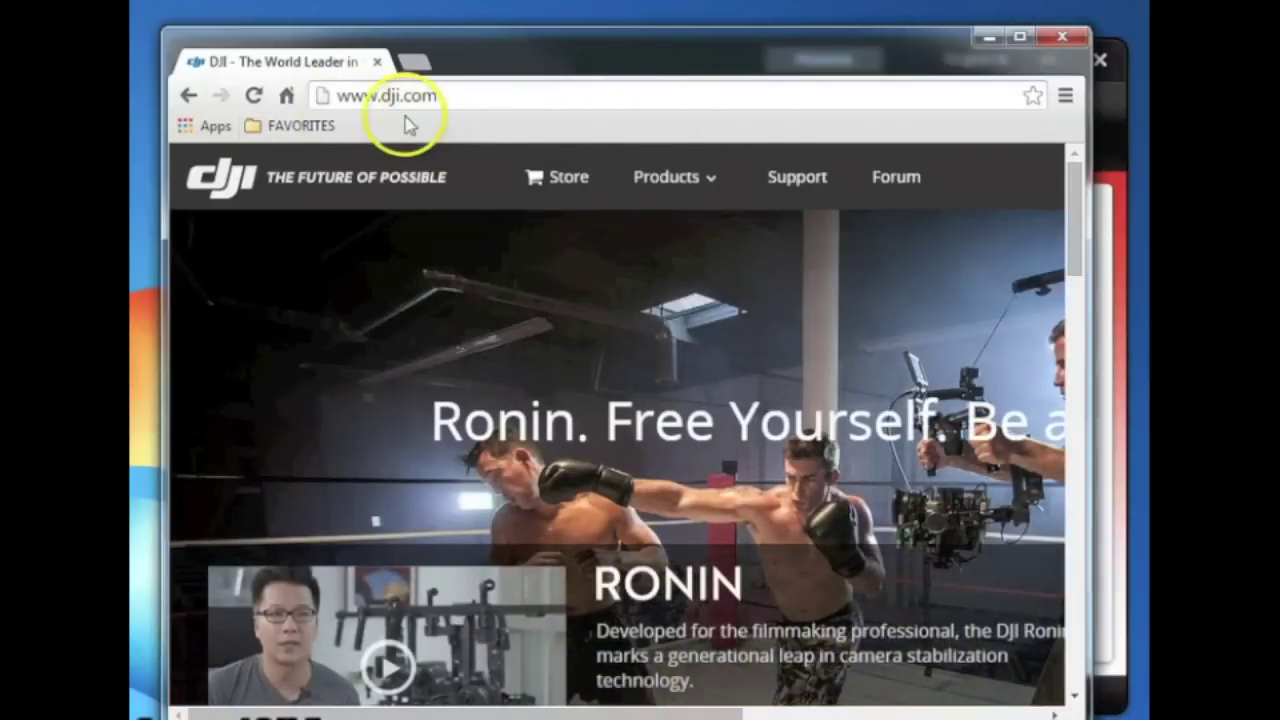
left_click(805, 179)
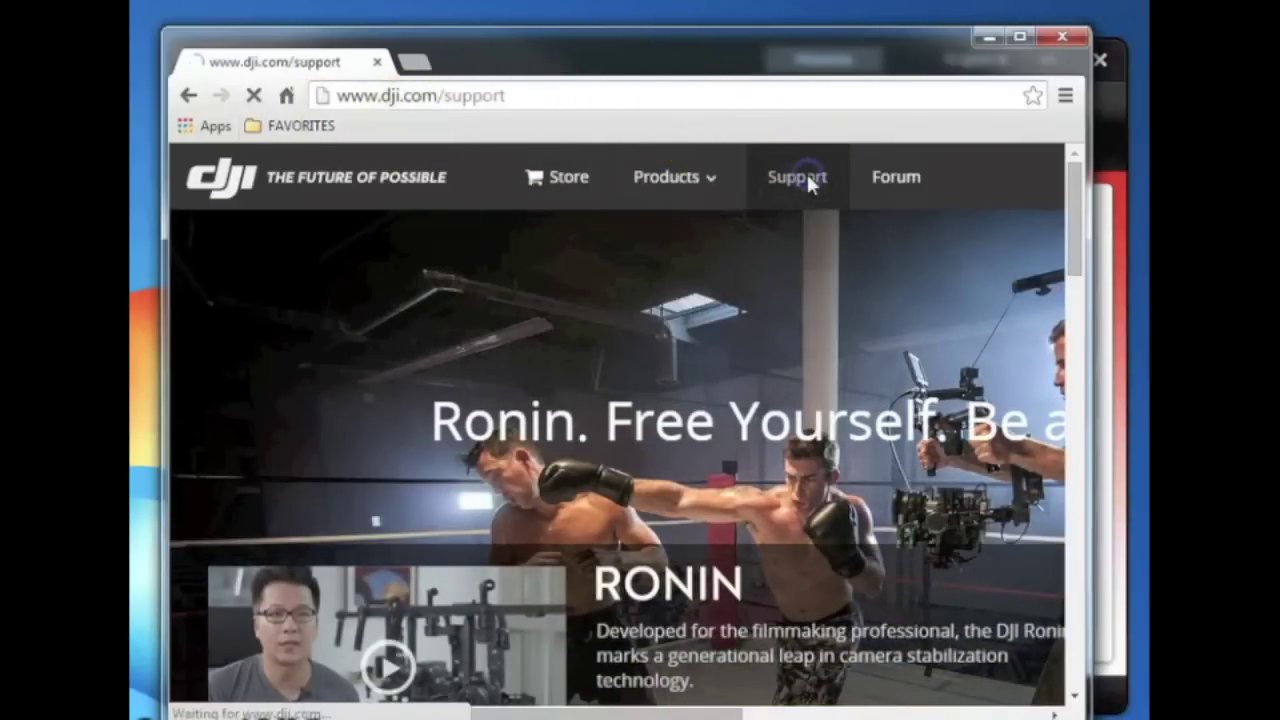
scroll(516, 400, "down", 10)
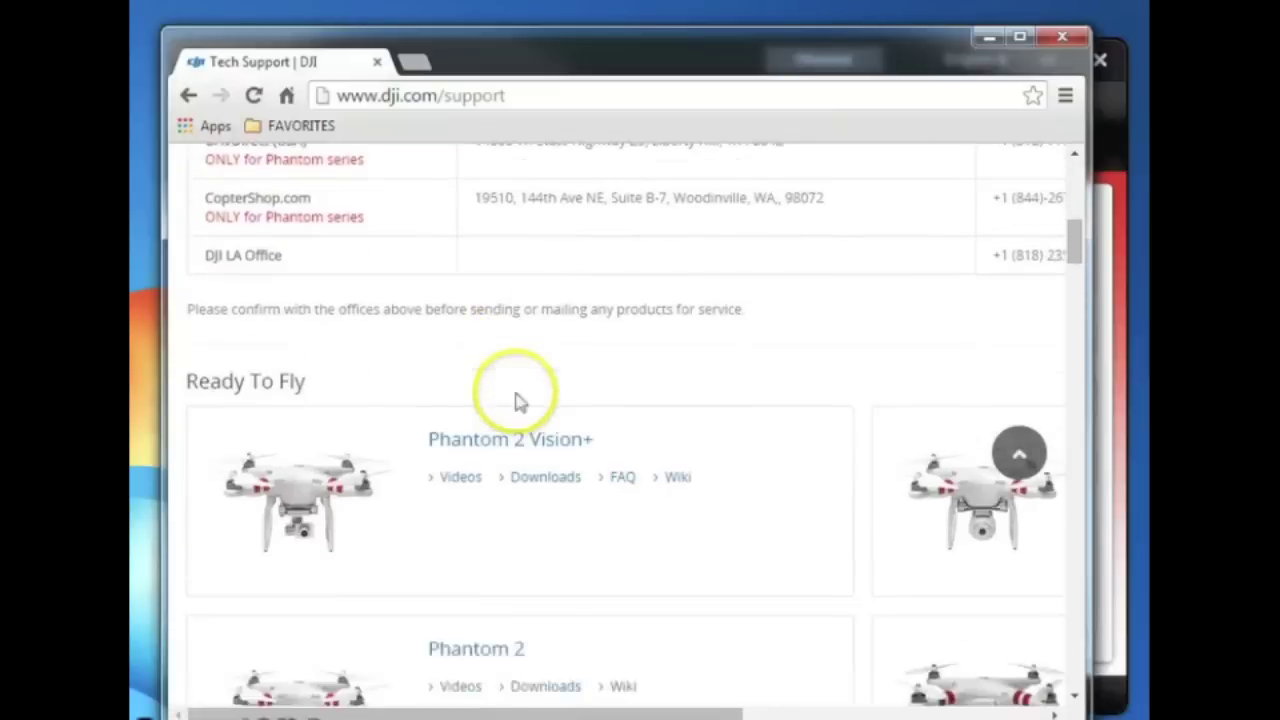
scroll(516, 400, "down", 1)
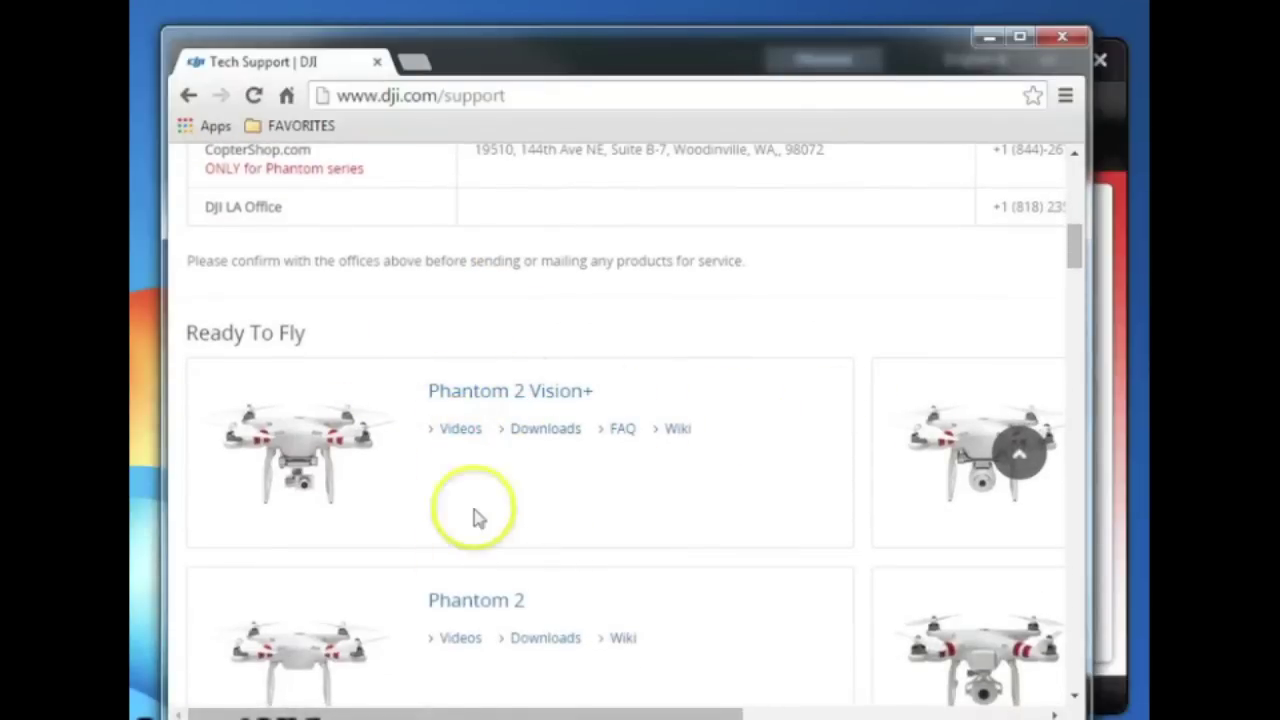
scroll(634, 480, "down", 4)
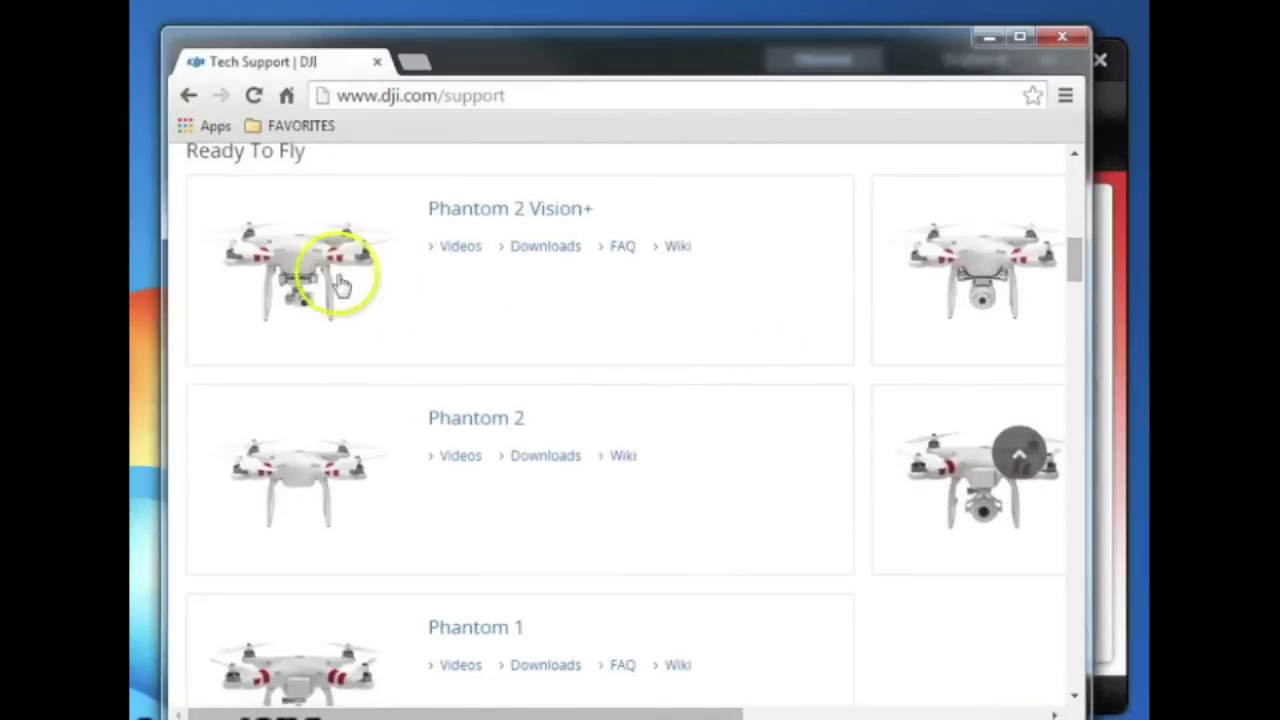
left_click(550, 248)
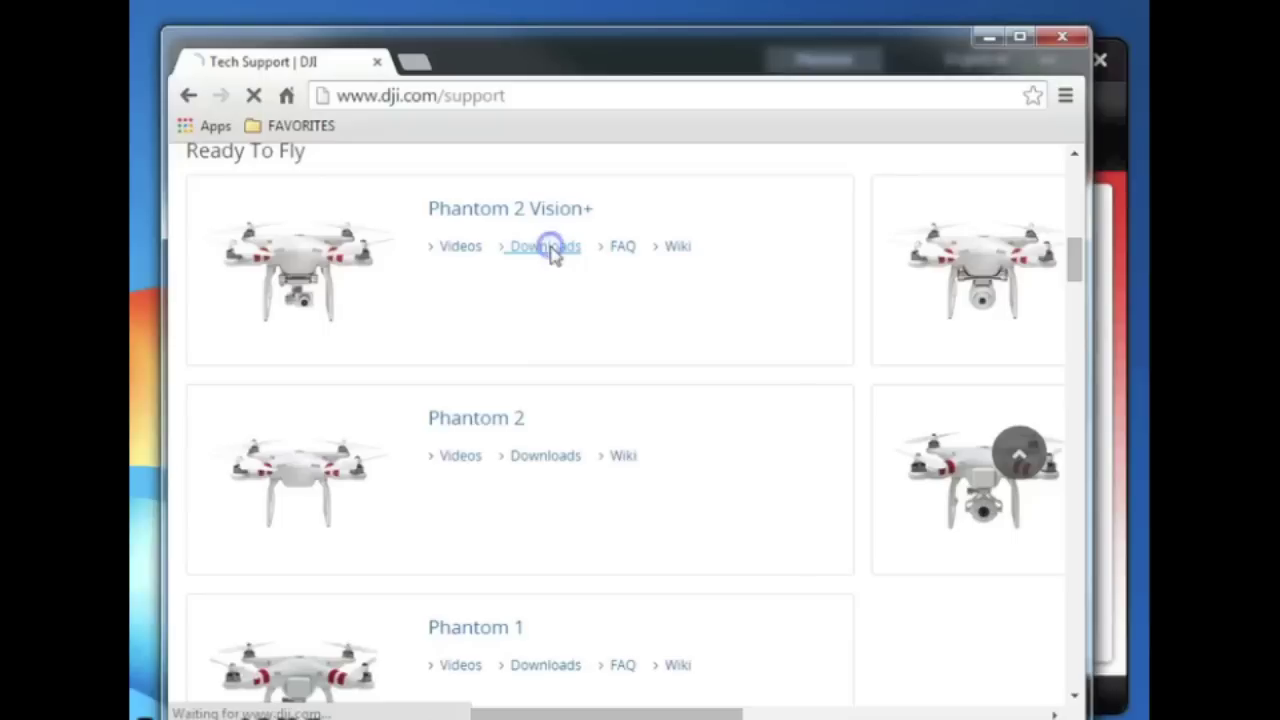
Step: Examine the Software & Drivers downloads for the Windows and Mac assistant software and the DJI WIN Driver Installer
scroll(640, 314, "down", 6)
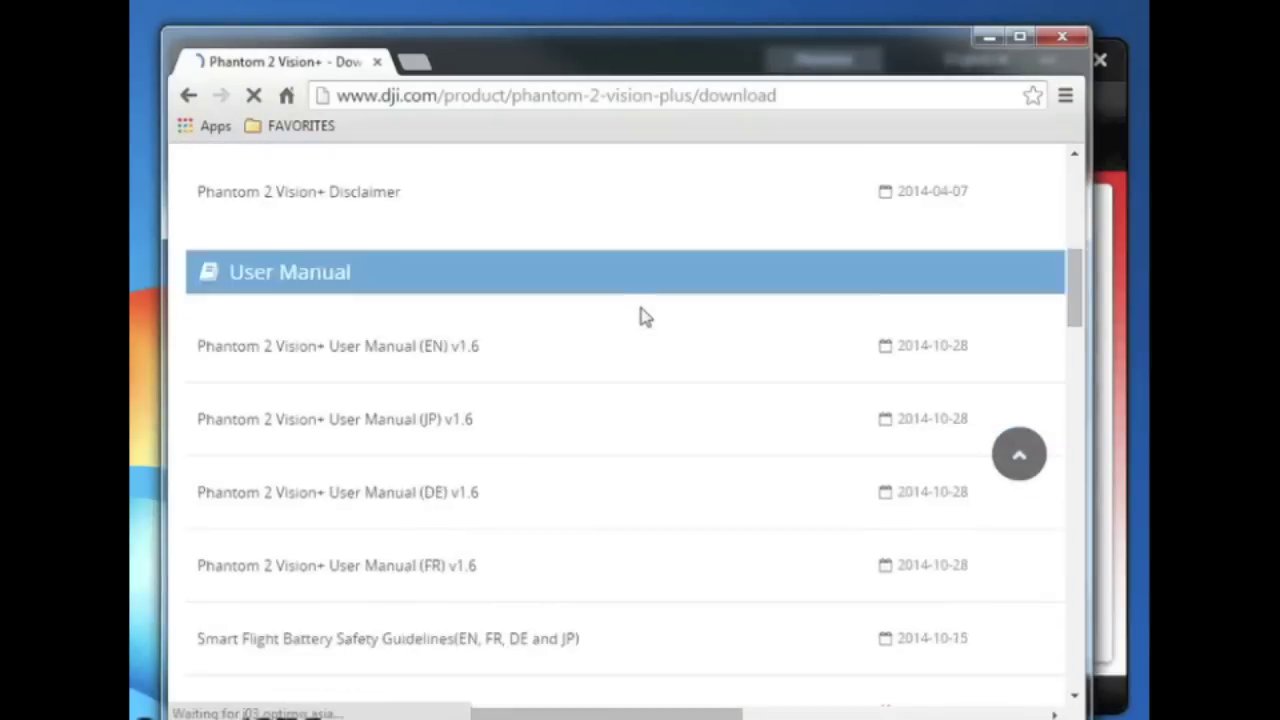
scroll(643, 314, "down", 4)
scroll(643, 314, "down", 6)
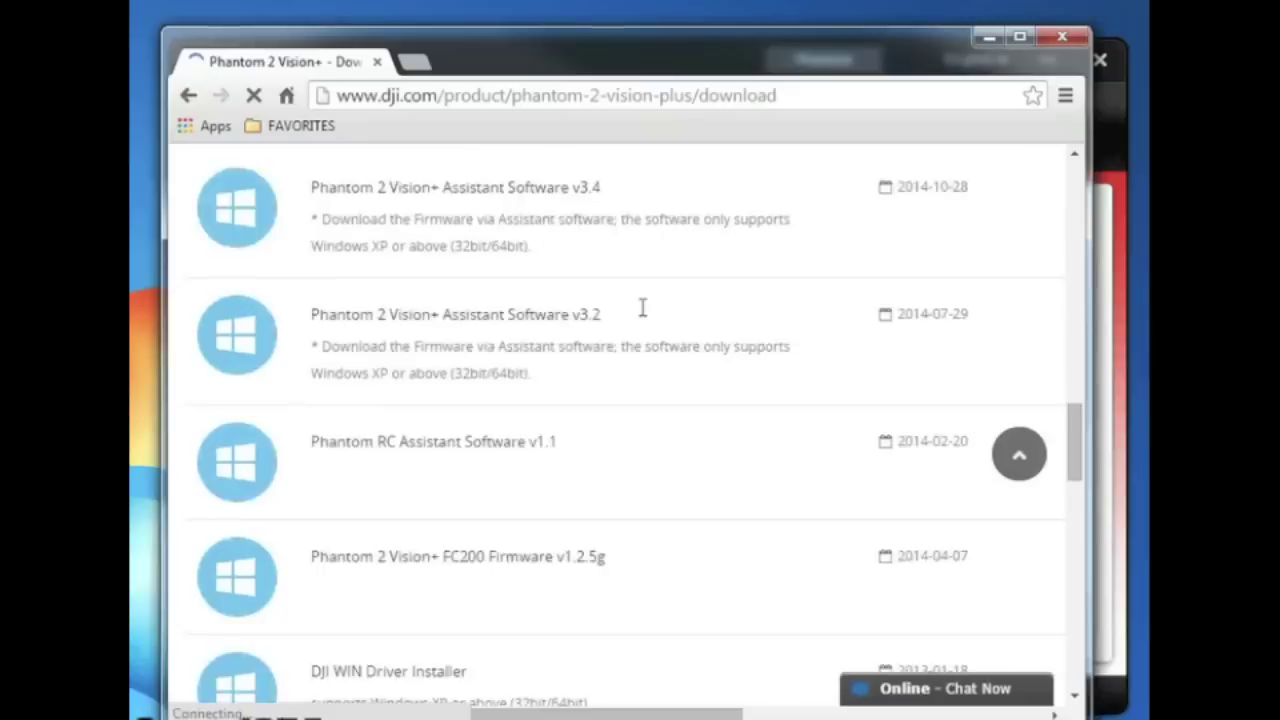
scroll(371, 286, "up", 1)
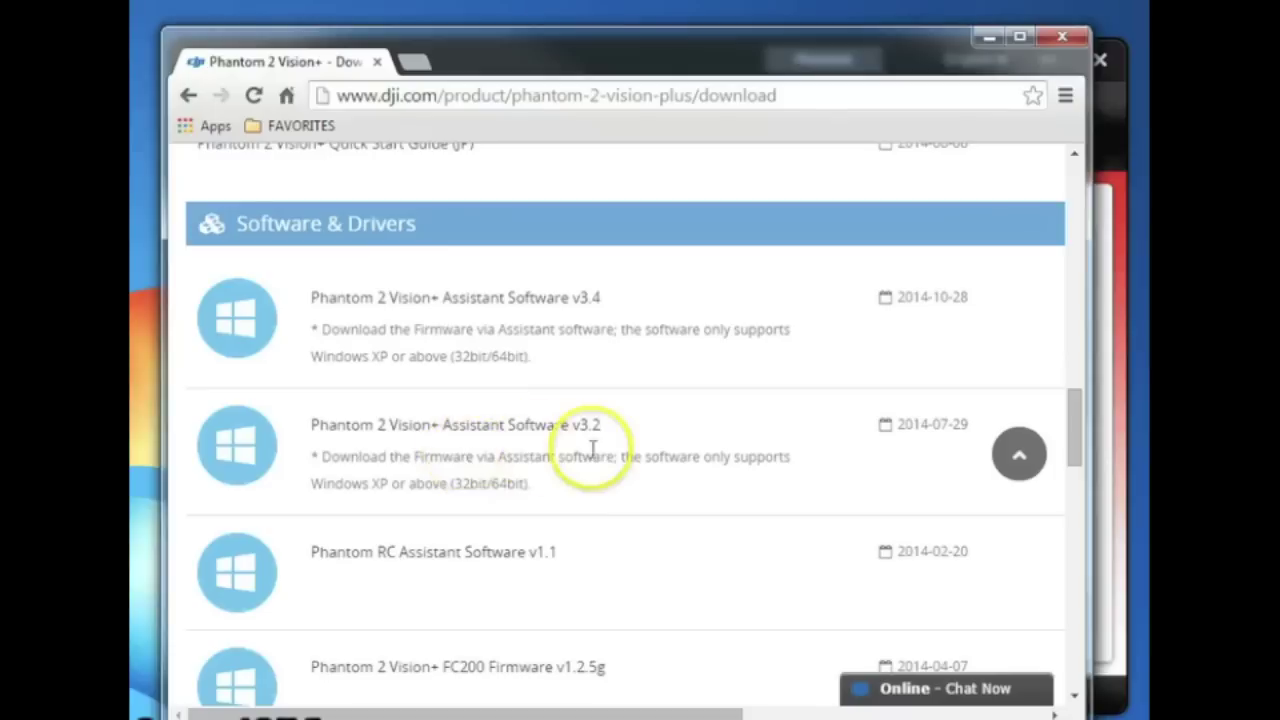
scroll(600, 452, "down", 2)
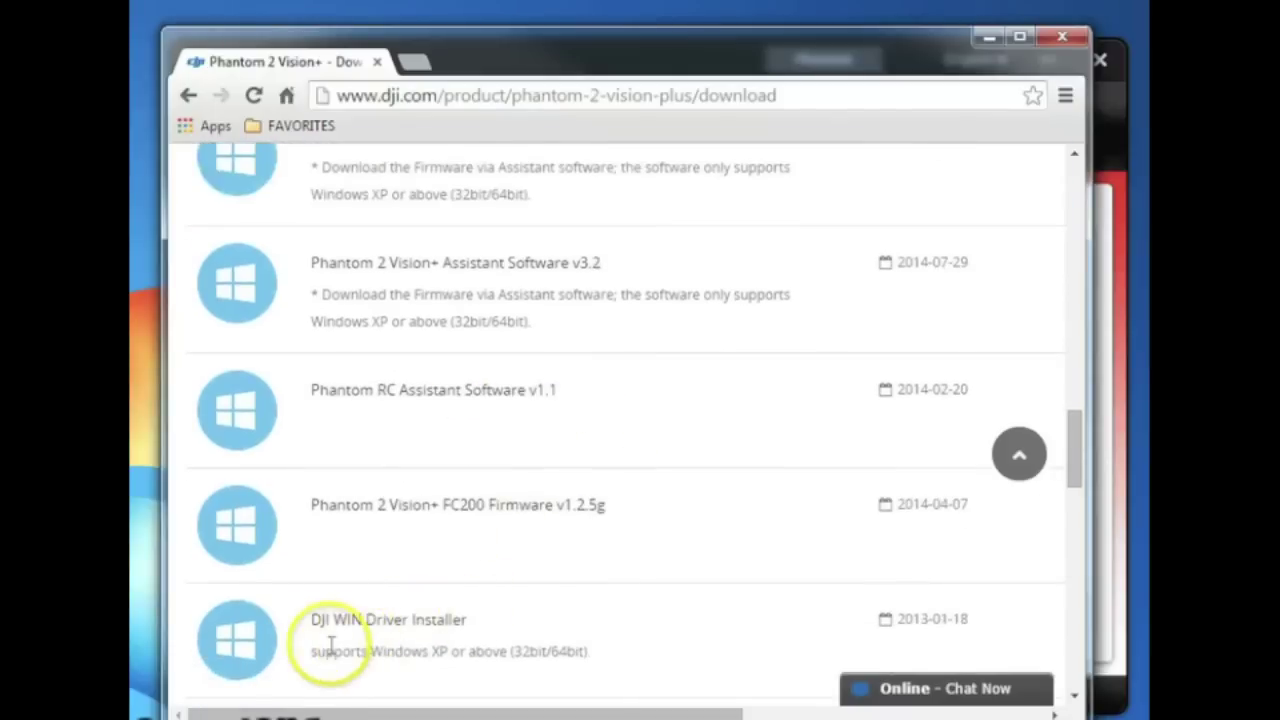
scroll(594, 560, "down", 3)
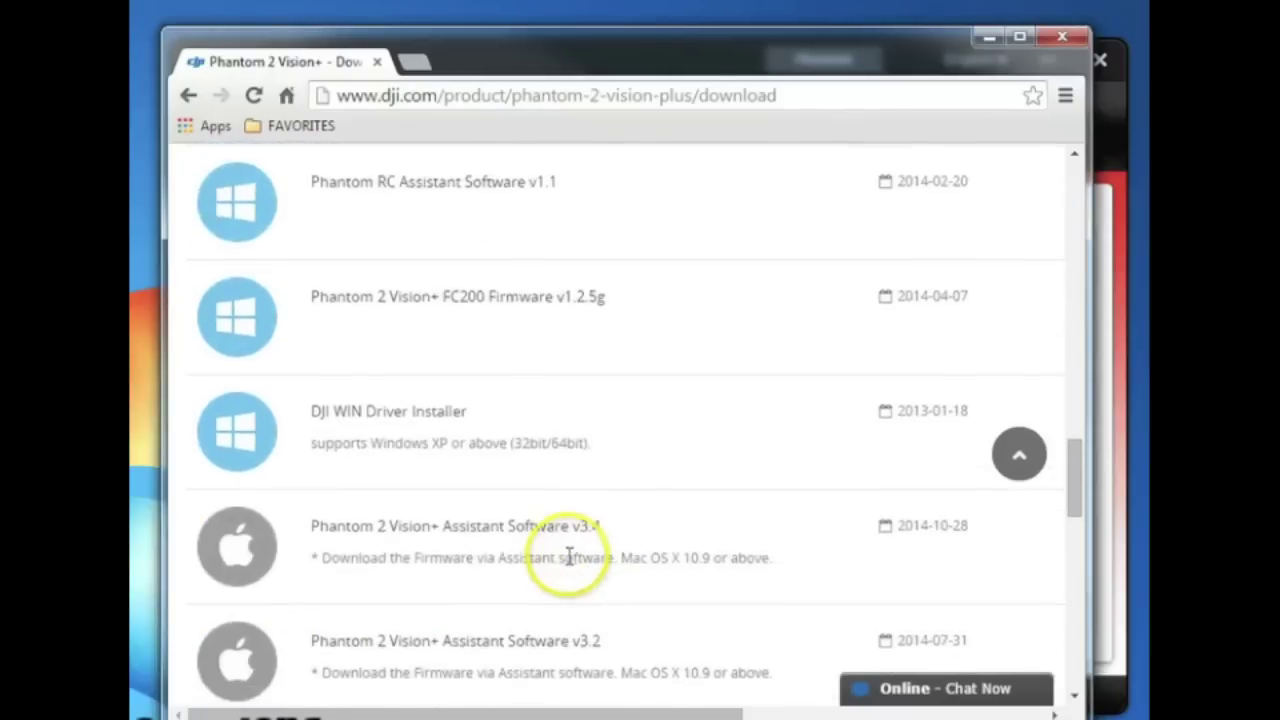
scroll(661, 532, "up", 4)
scroll(640, 515, "up", 1)
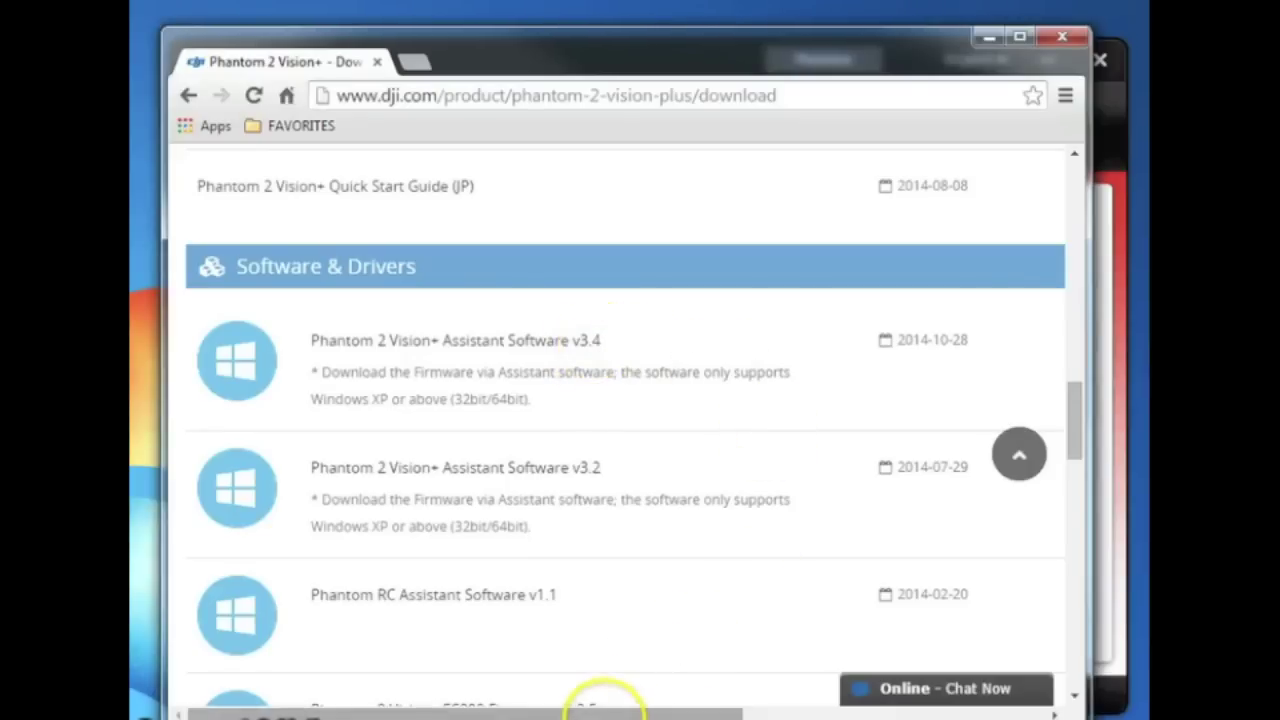
Step: Bring the ZIP and EXE download links for Assistant Software v3.4 into view, and close the browser to return to the Phantom 2 assistant
left_click_drag(614, 712, 928, 680)
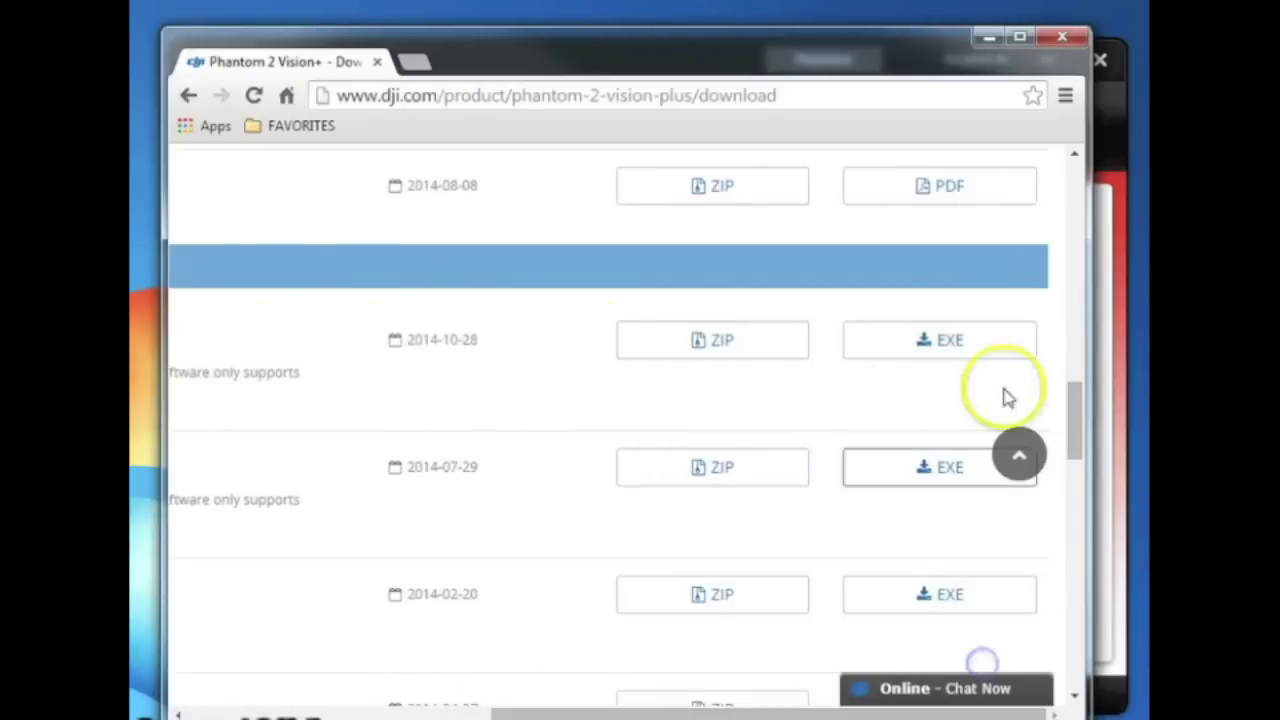
left_click(941, 362)
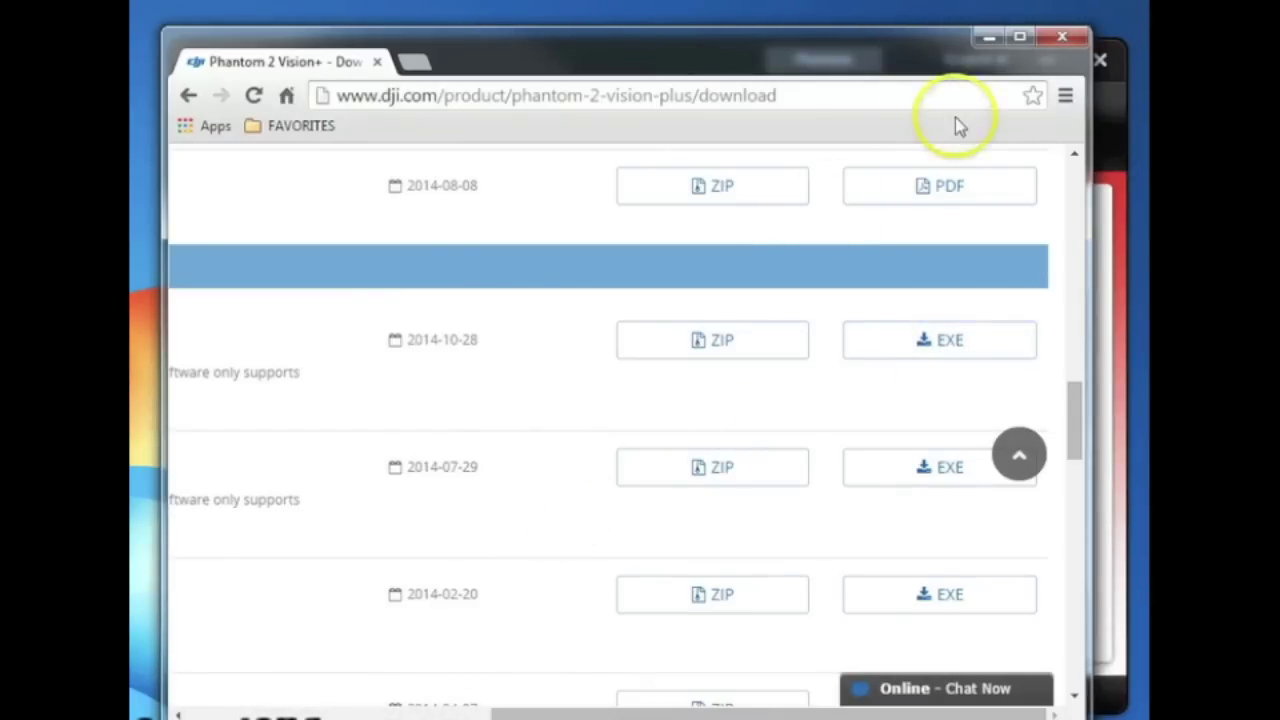
left_click(1060, 42)
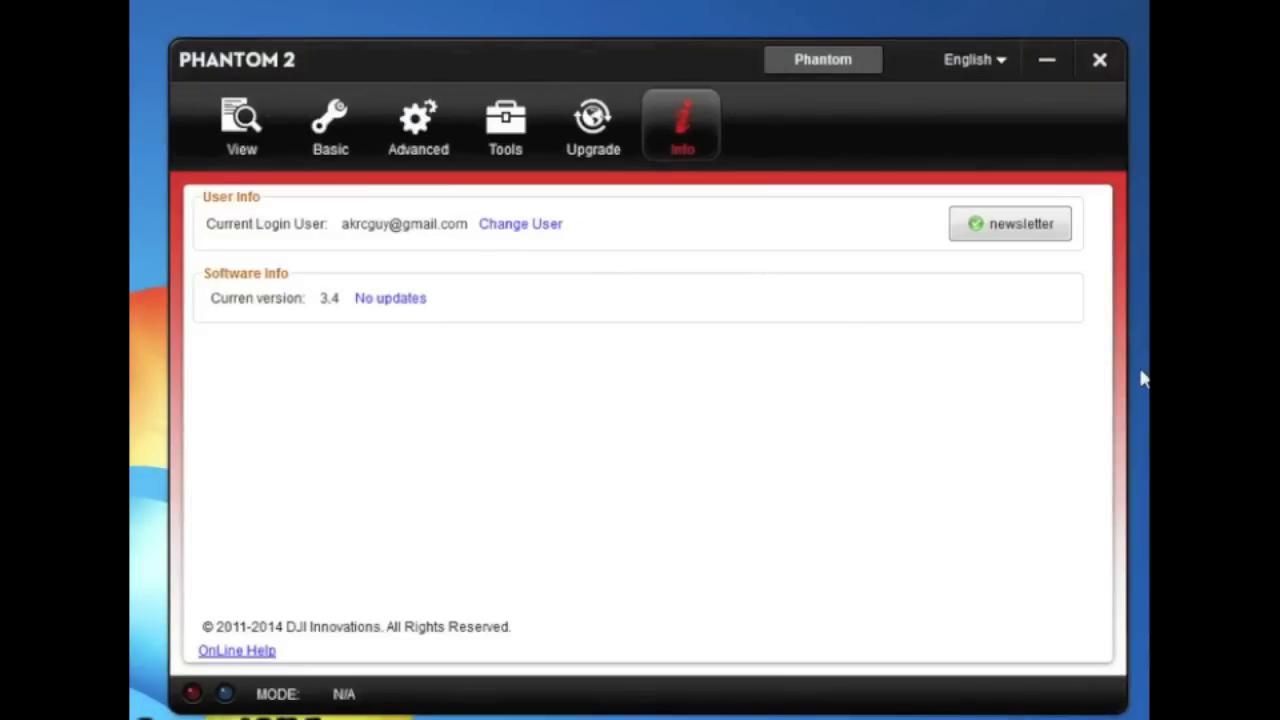
Step: Upgrade the Main Controller firmware to version 3.08, accept the upgrade warning and dismiss the completion message
left_click(601, 306)
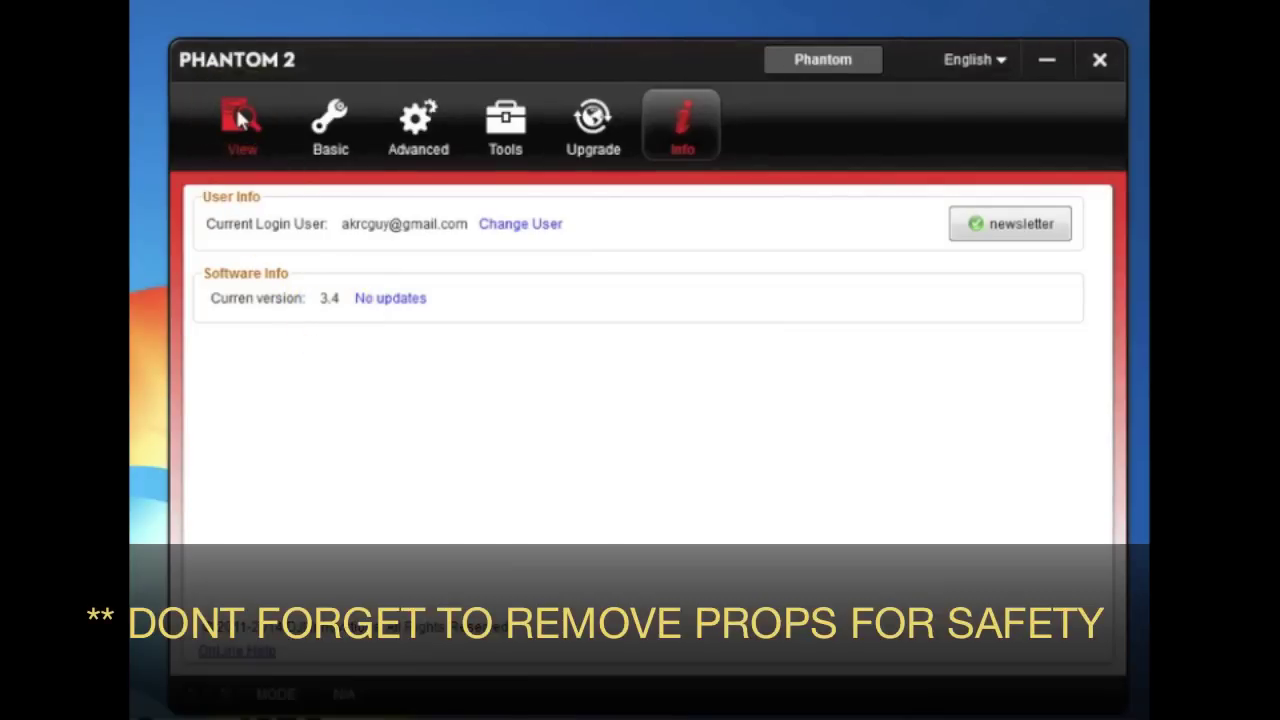
left_click(240, 118)
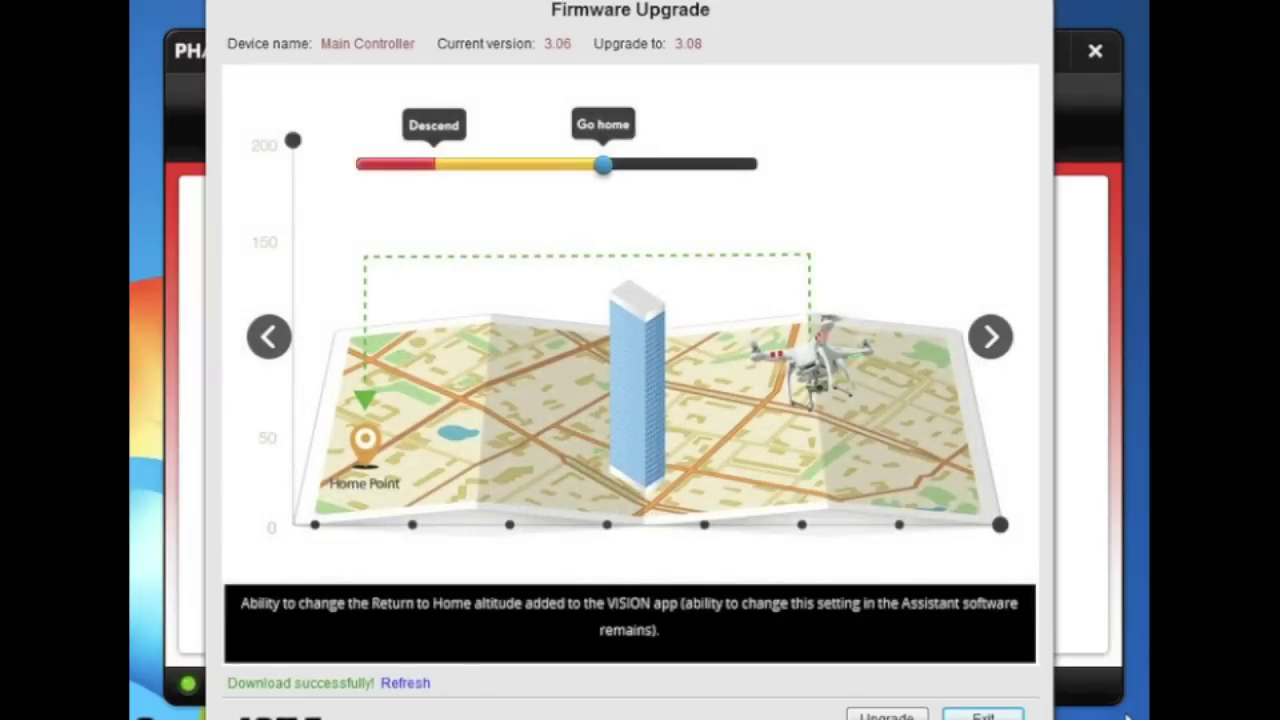
left_click(886, 715)
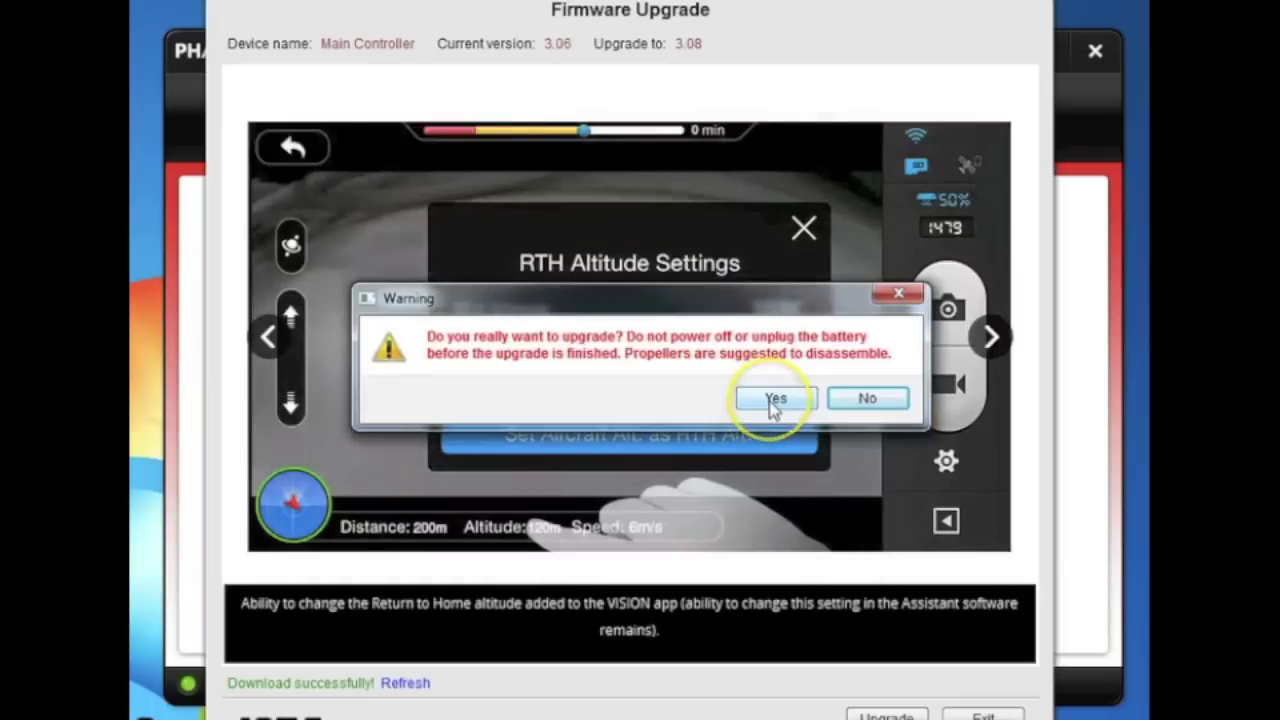
left_click(774, 404)
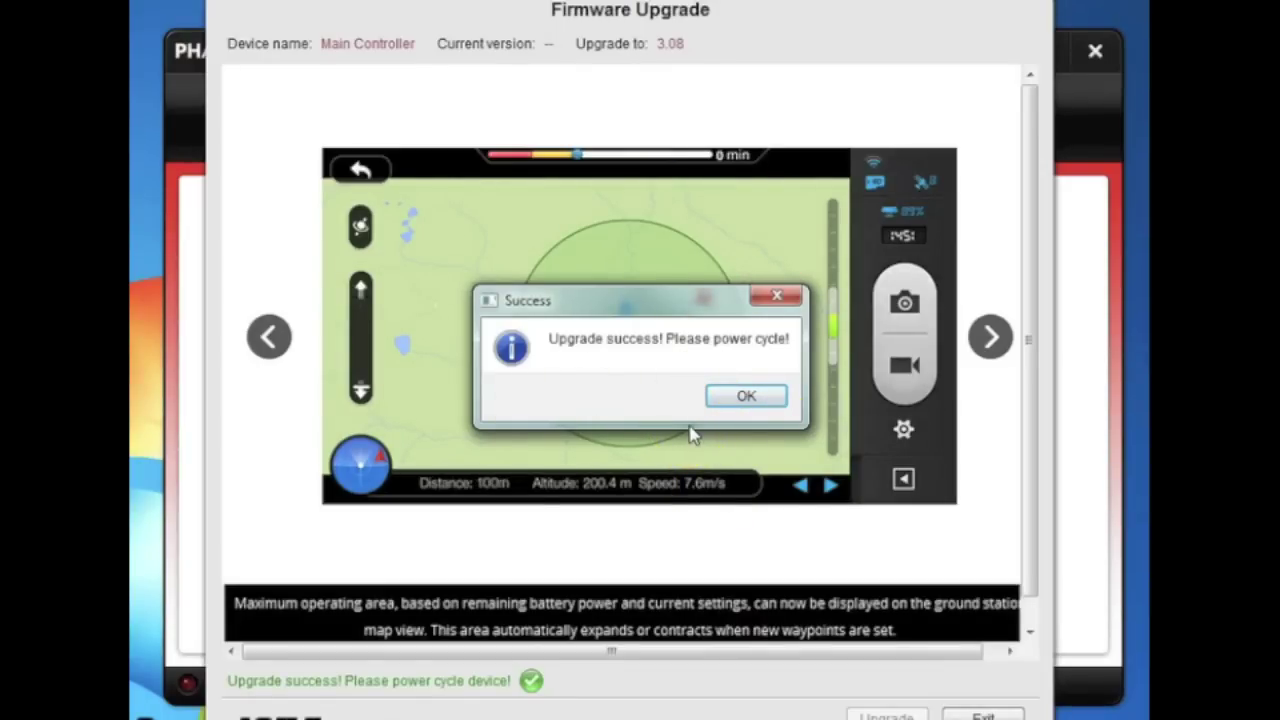
left_click(730, 398)
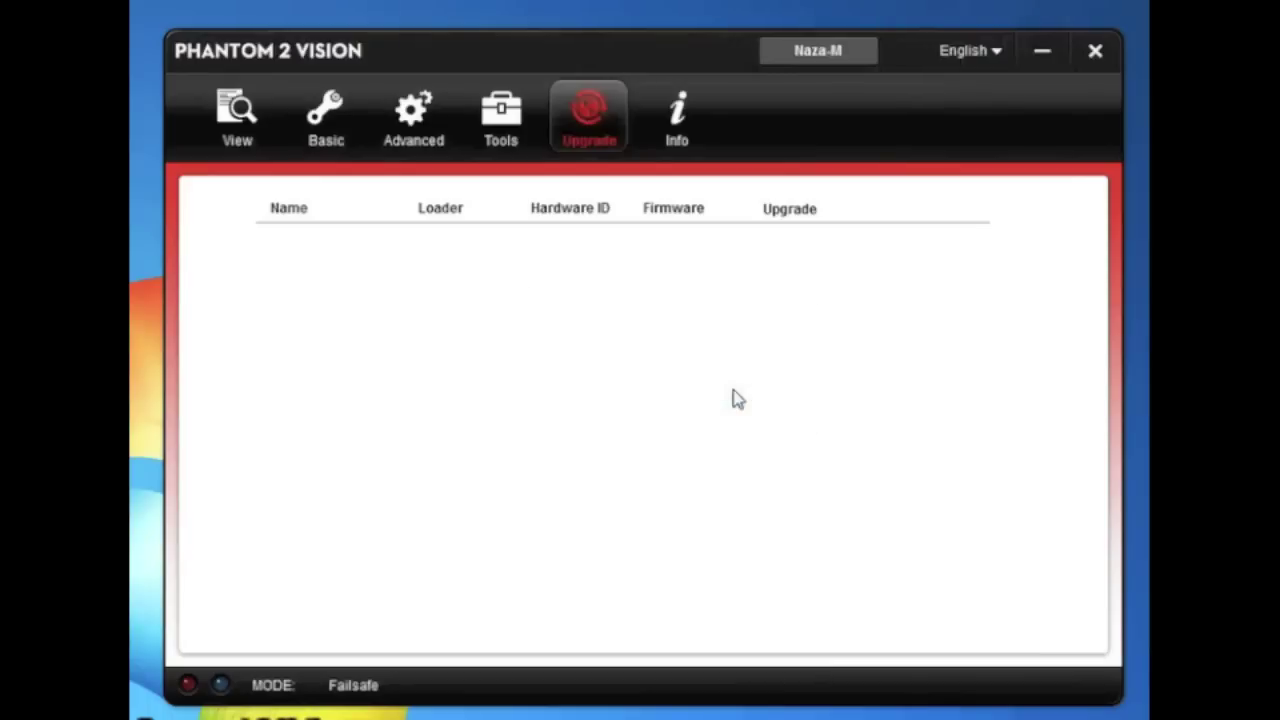
Step: Upgrade the P330CB firmware to version 1.0.2.7 and dismiss the completion message
left_click(582, 444)
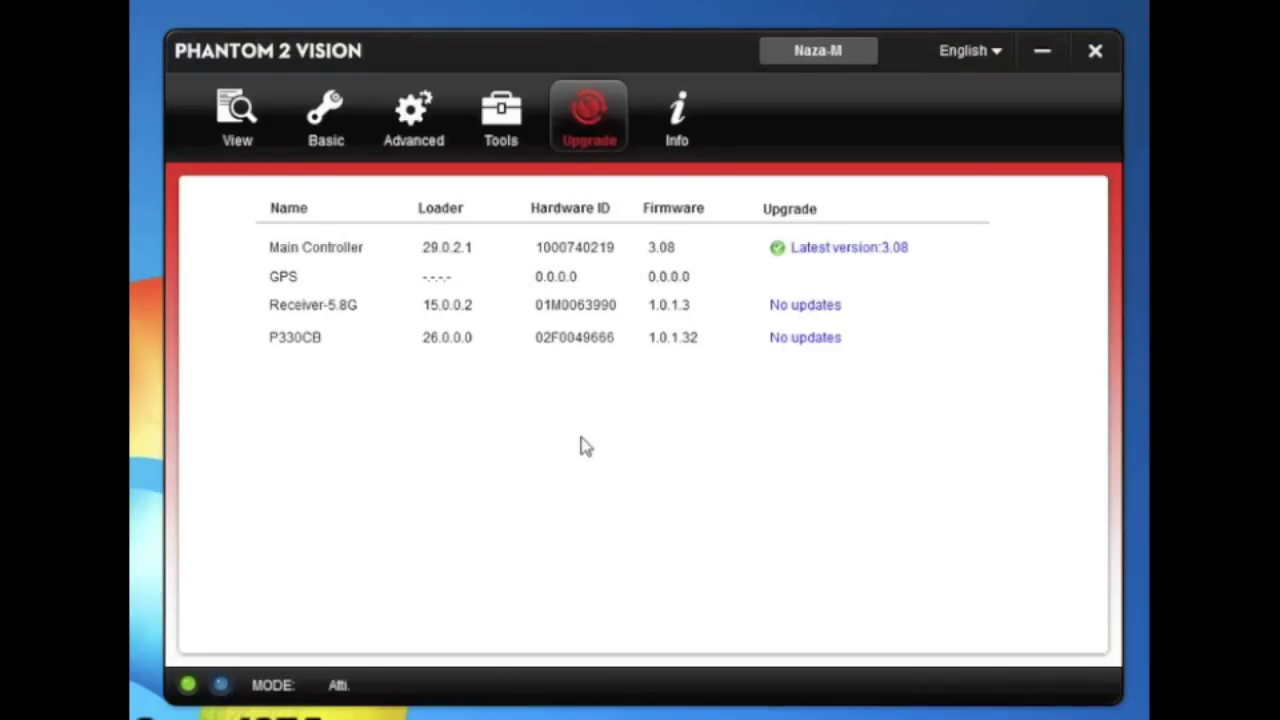
left_click(583, 450)
left_click(670, 260)
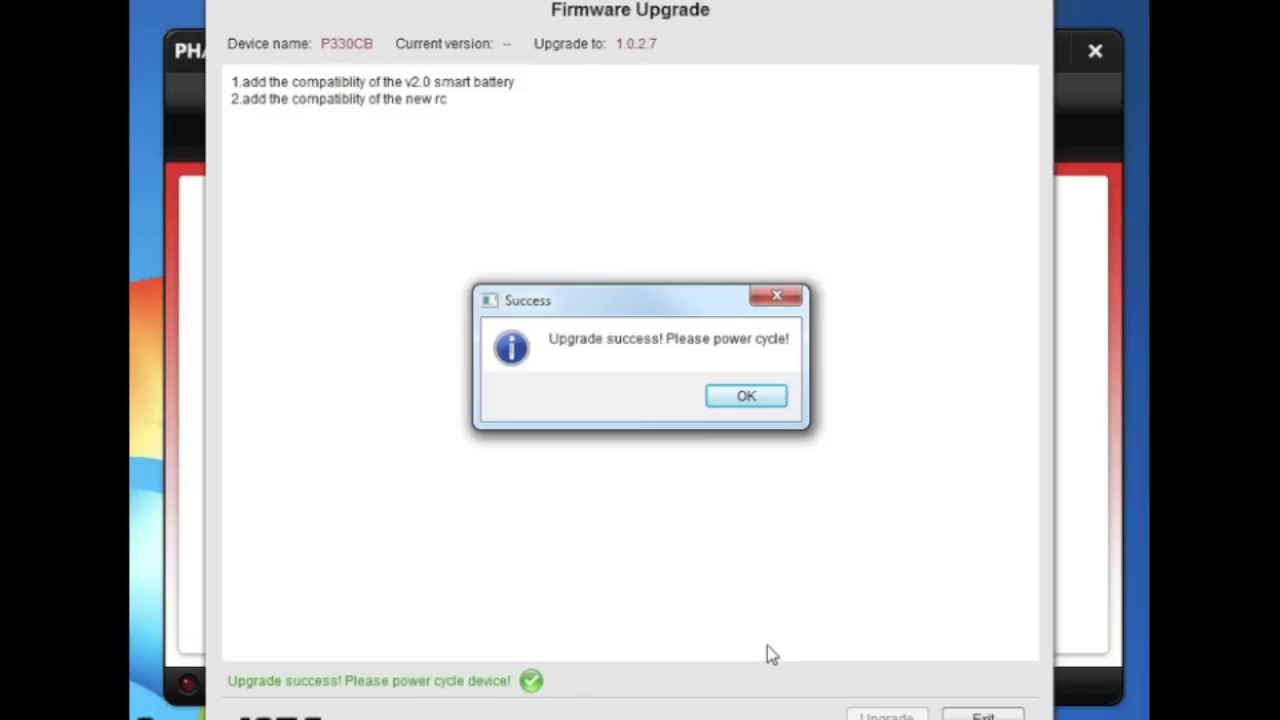
left_click(764, 398)
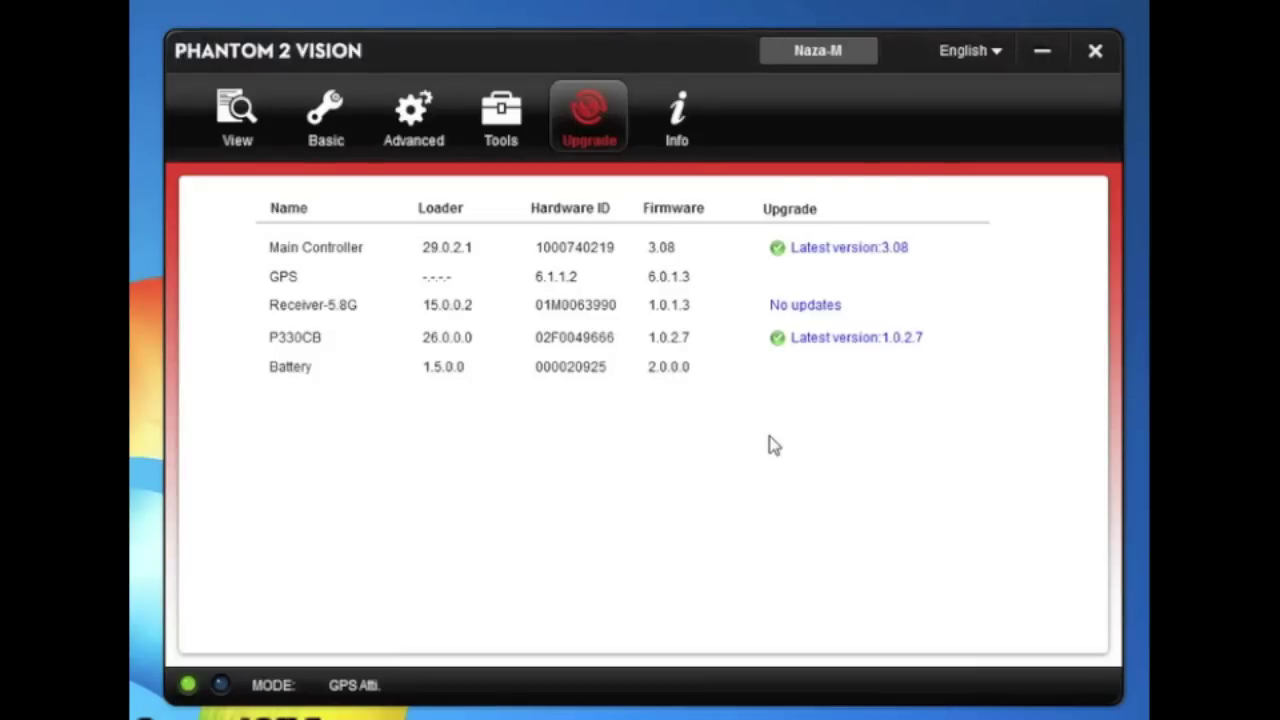
Step: Review the configuration overview and the basic mounting settings, including the Forward IMU orientation
left_click(174, 134)
left_click(224, 125)
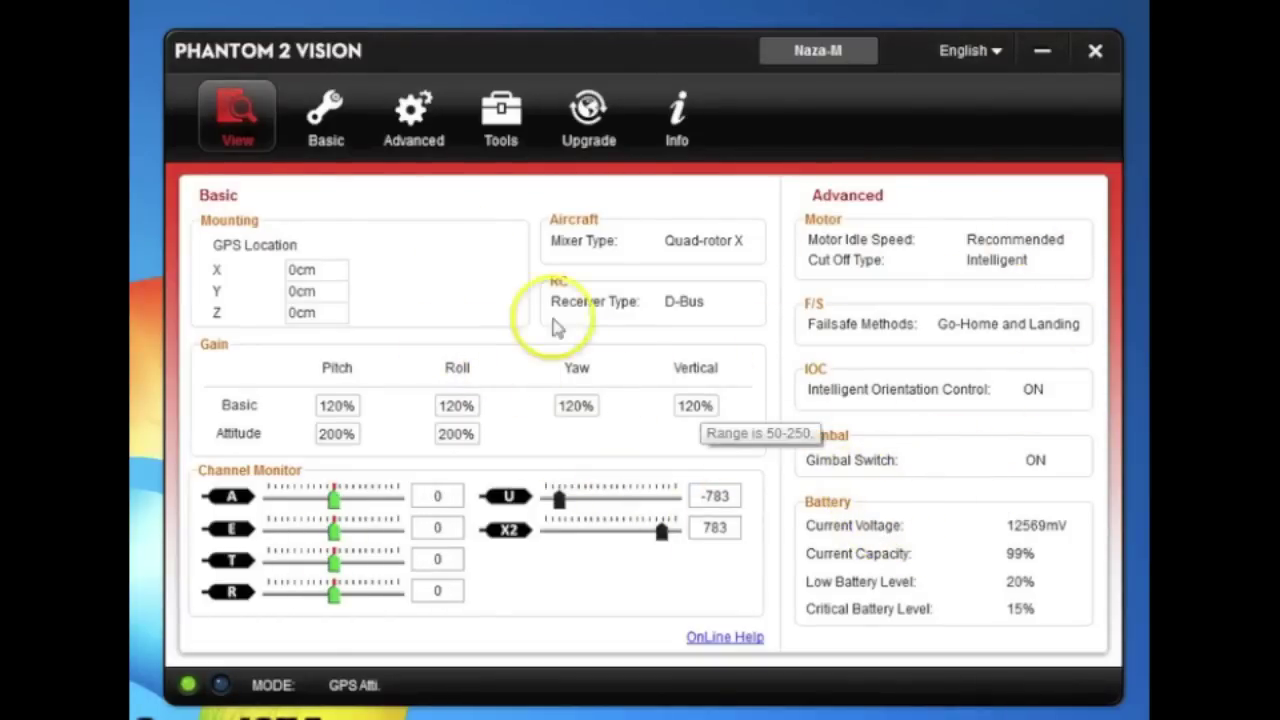
left_click(324, 118)
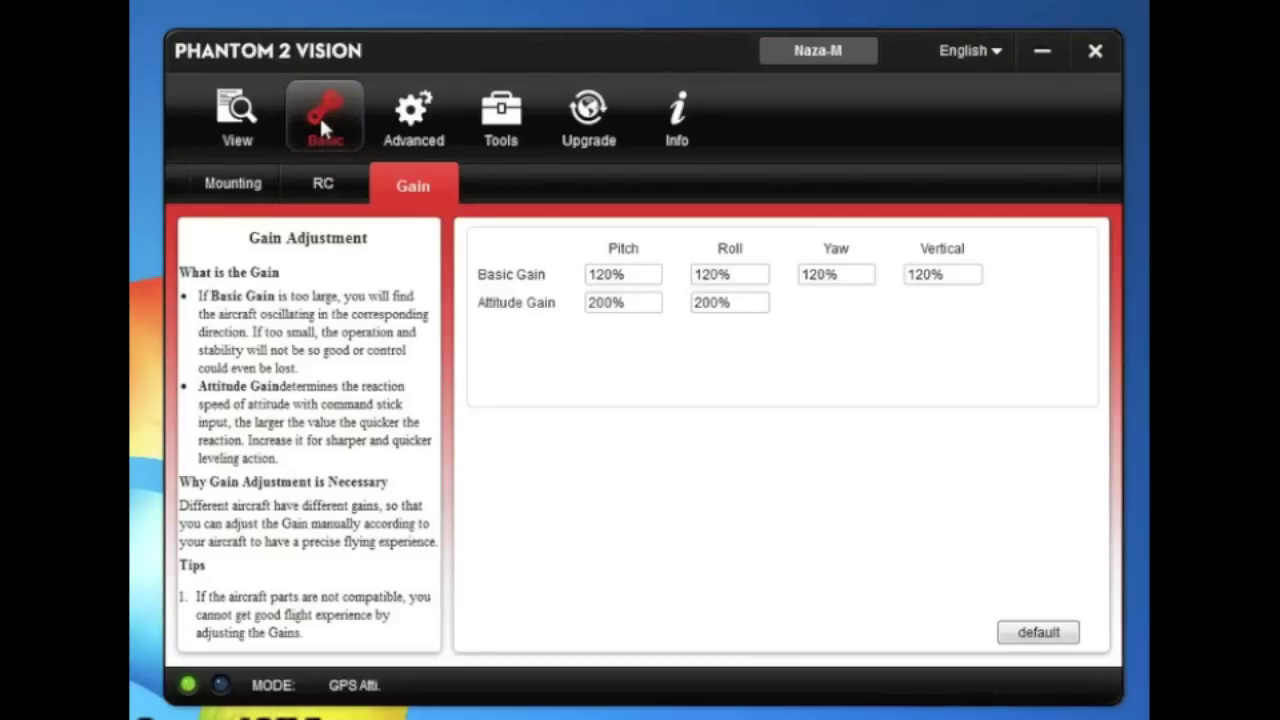
left_click(228, 188)
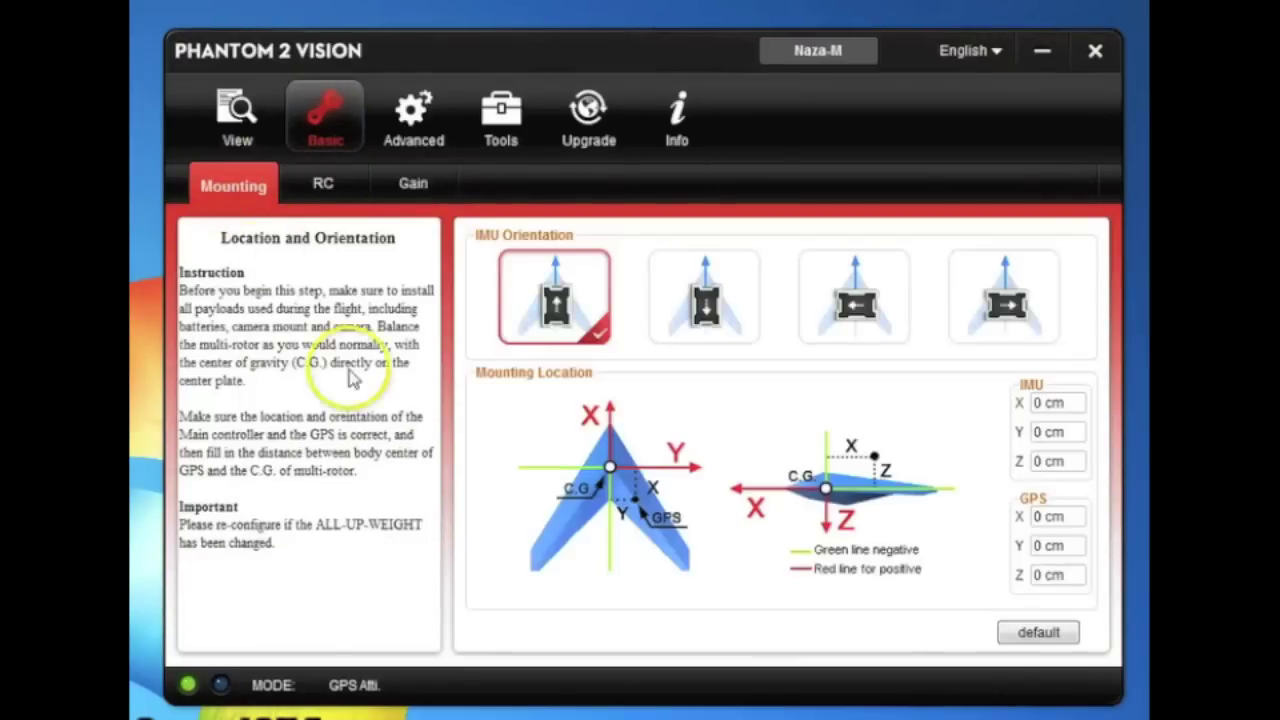
mouse_move(500, 296)
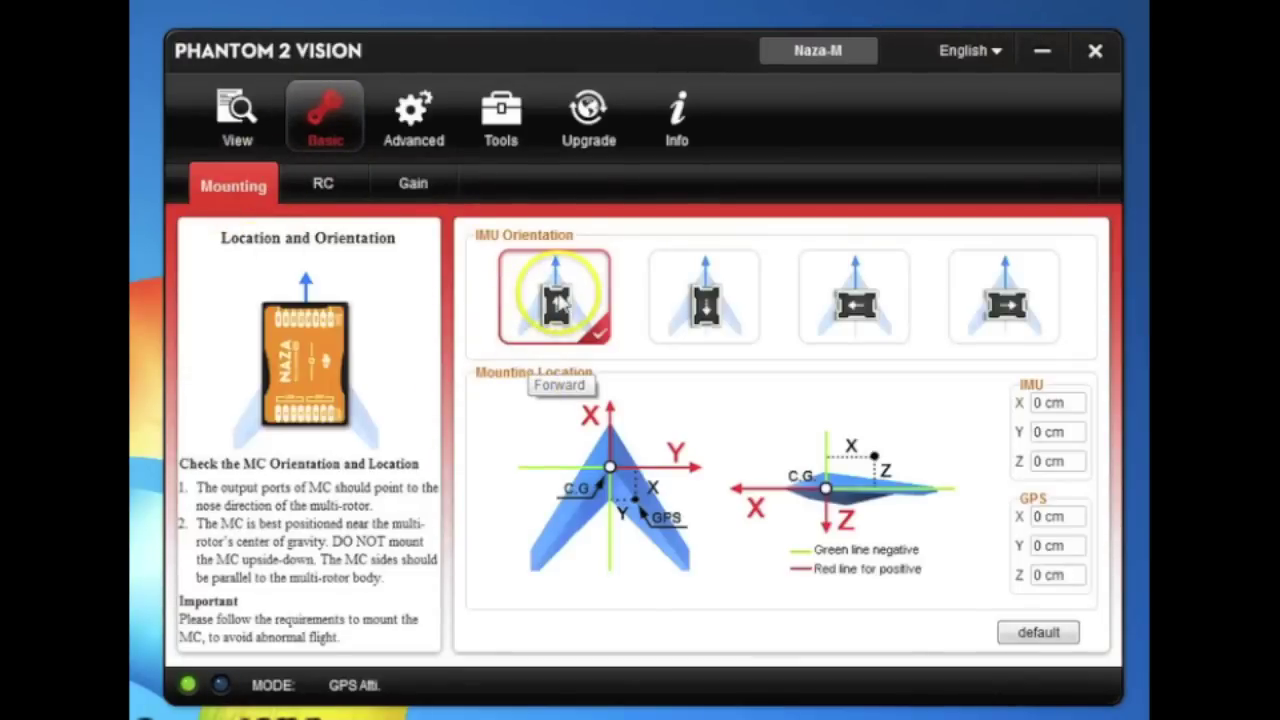
left_click(555, 303)
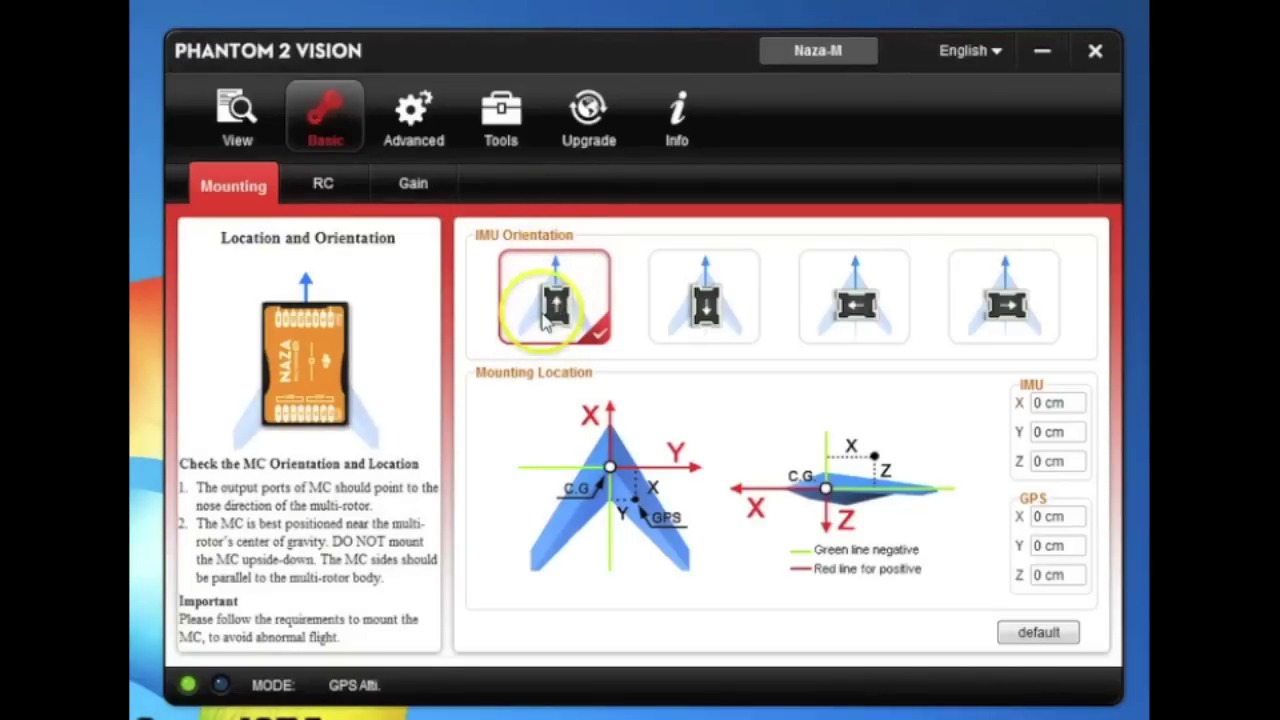
Step: Open the remote controller settings, try Upgrade Version as the transmitter version, and set it back to Basic Version
left_click(325, 185)
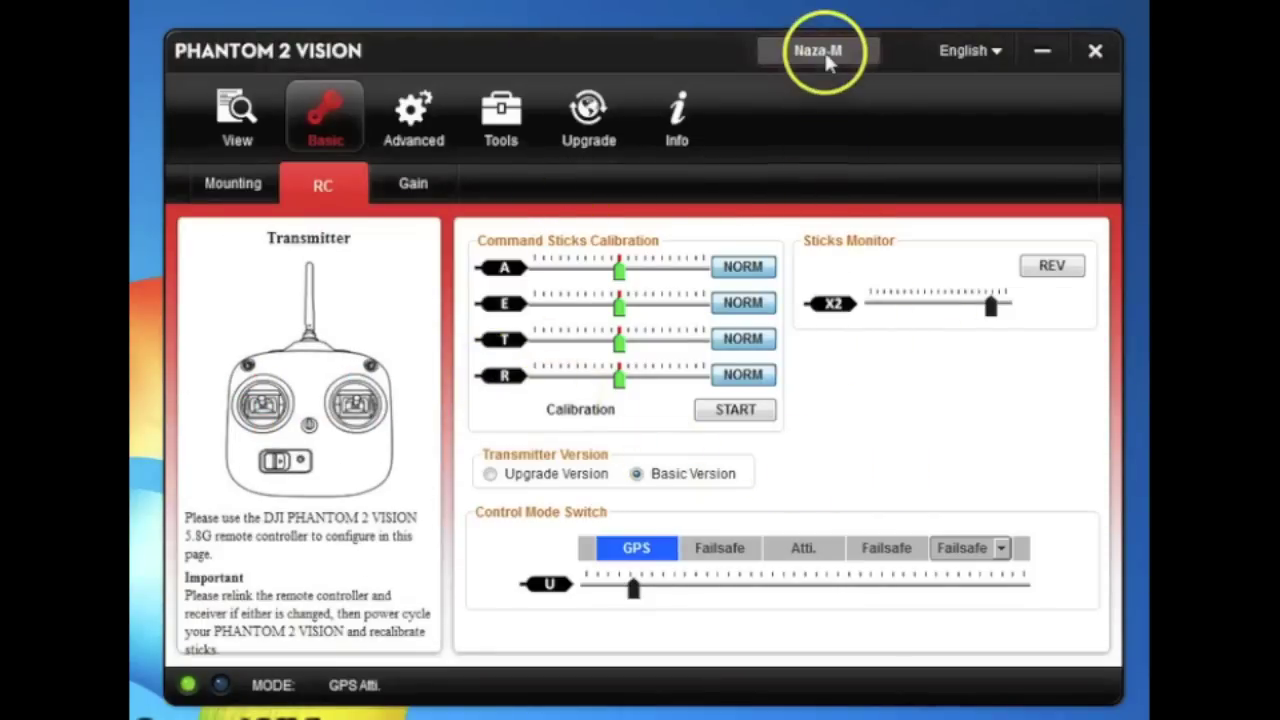
mouse_move(975, 540)
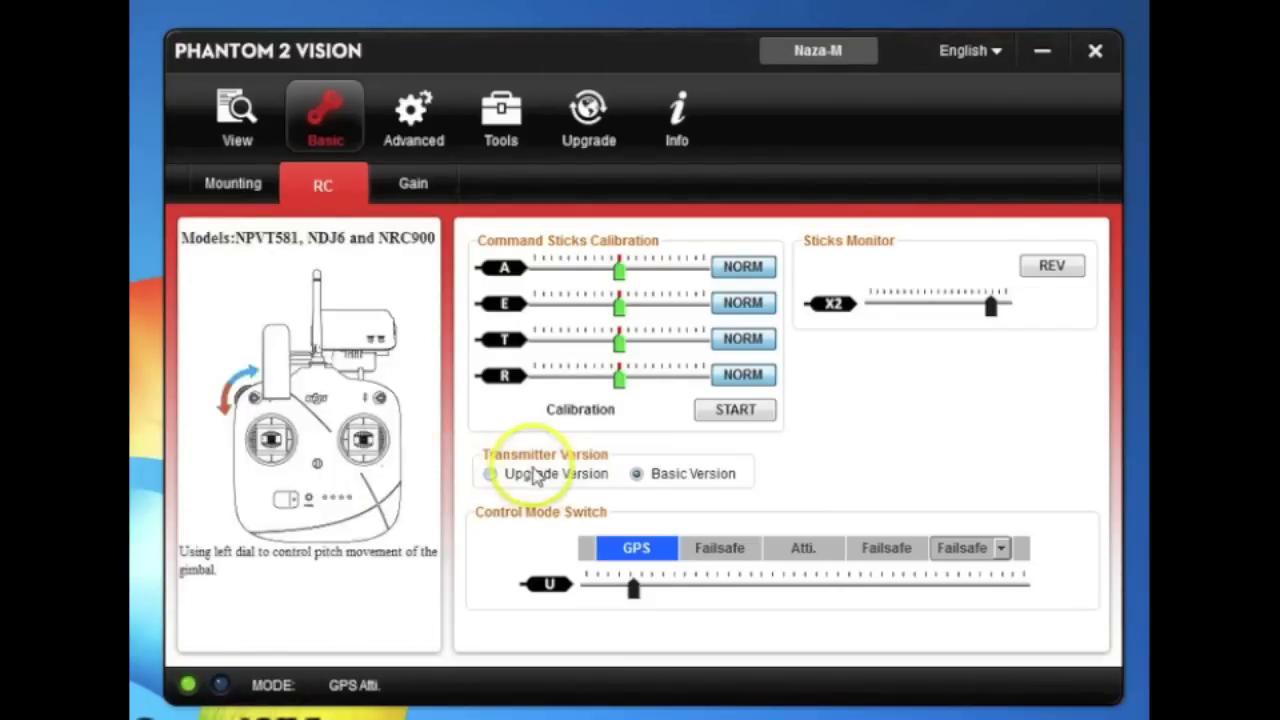
left_click(494, 477)
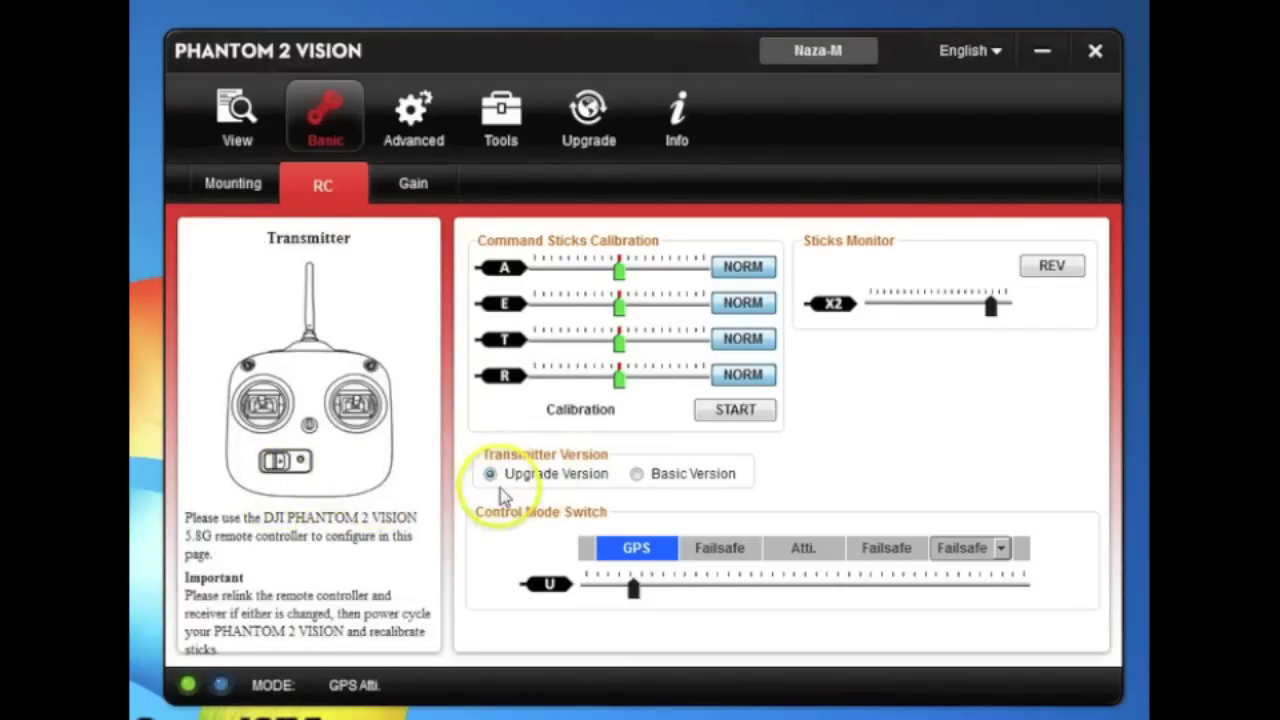
left_click(637, 474)
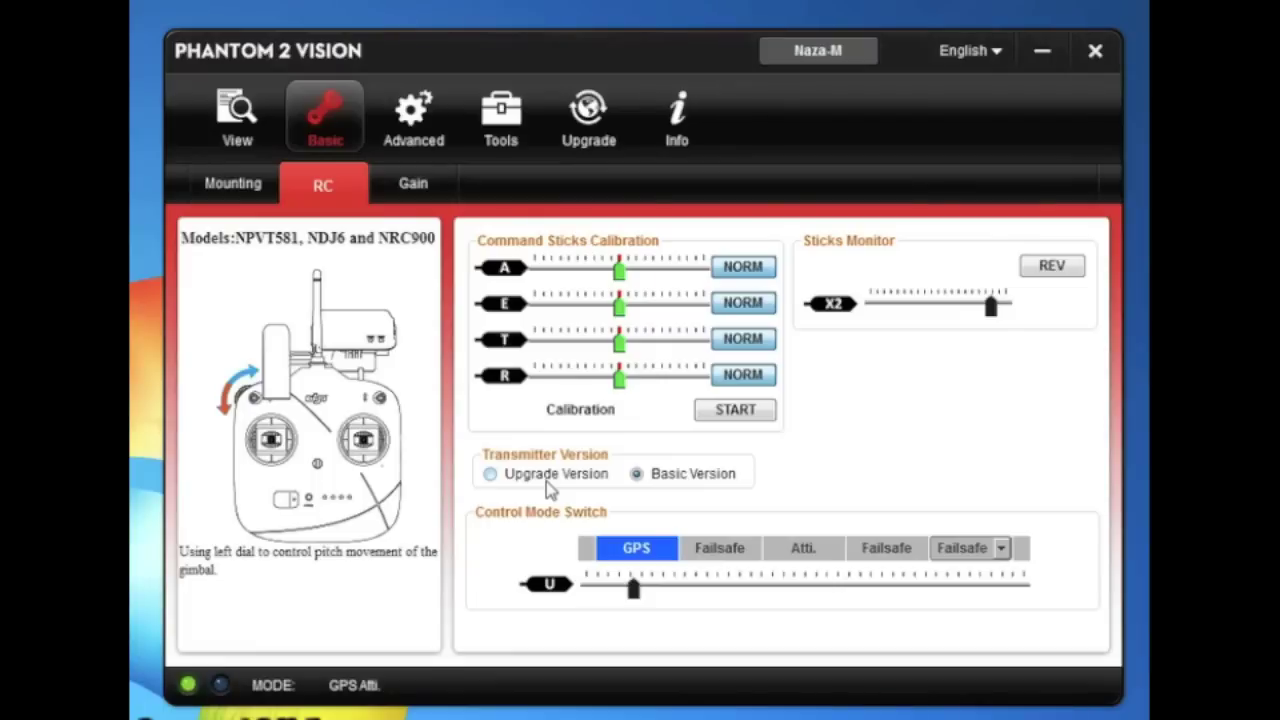
left_click(643, 475)
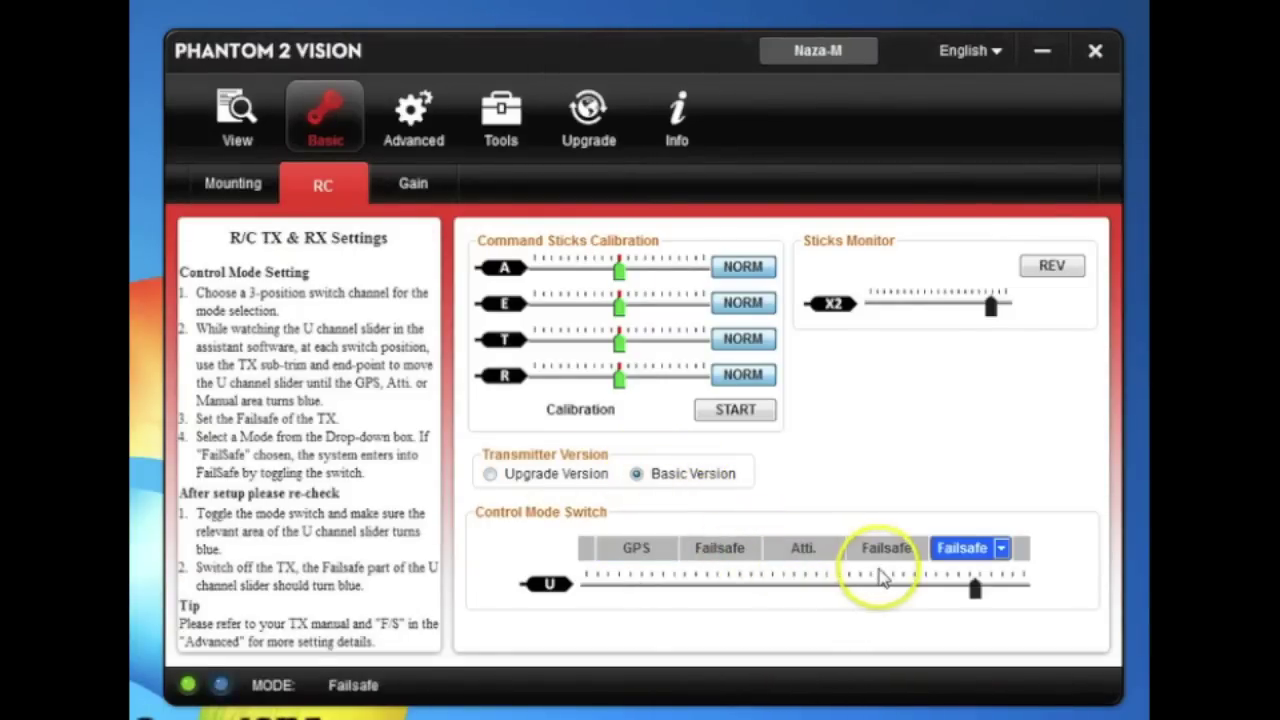
Step: Run the command sticks calibration for the transmitter and finish it
left_click(735, 410)
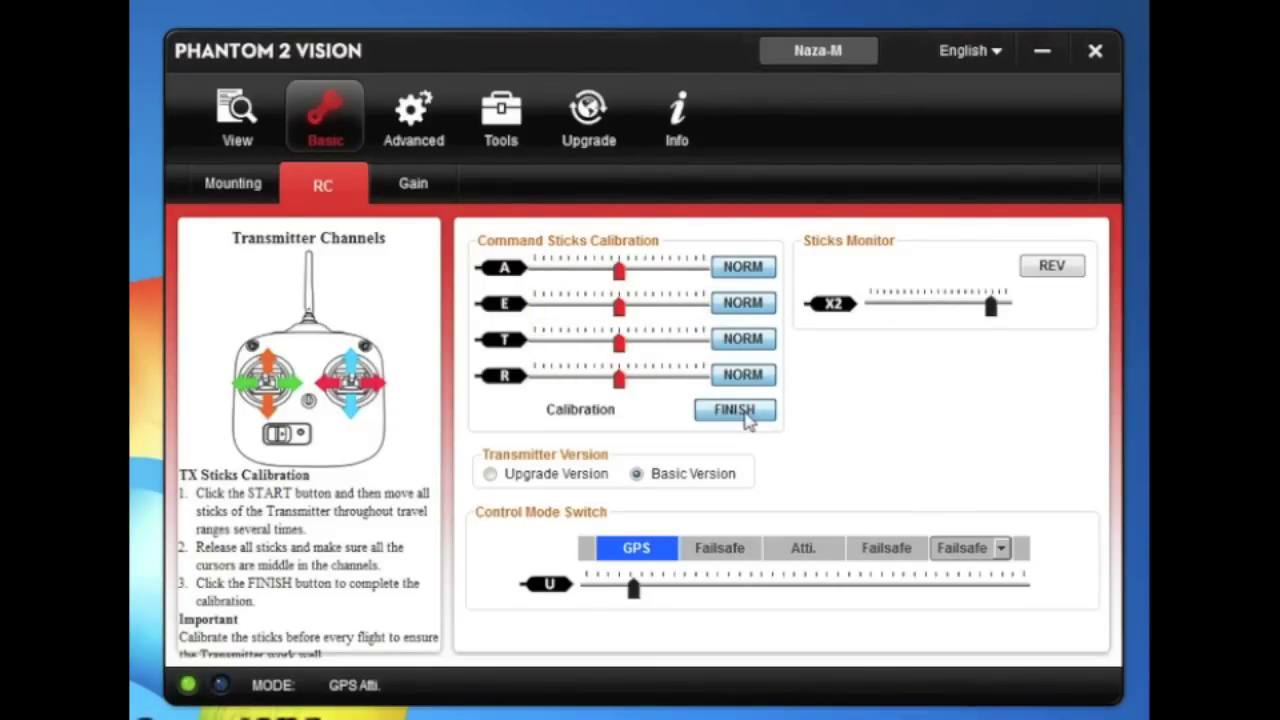
left_click(740, 412)
left_click(860, 441)
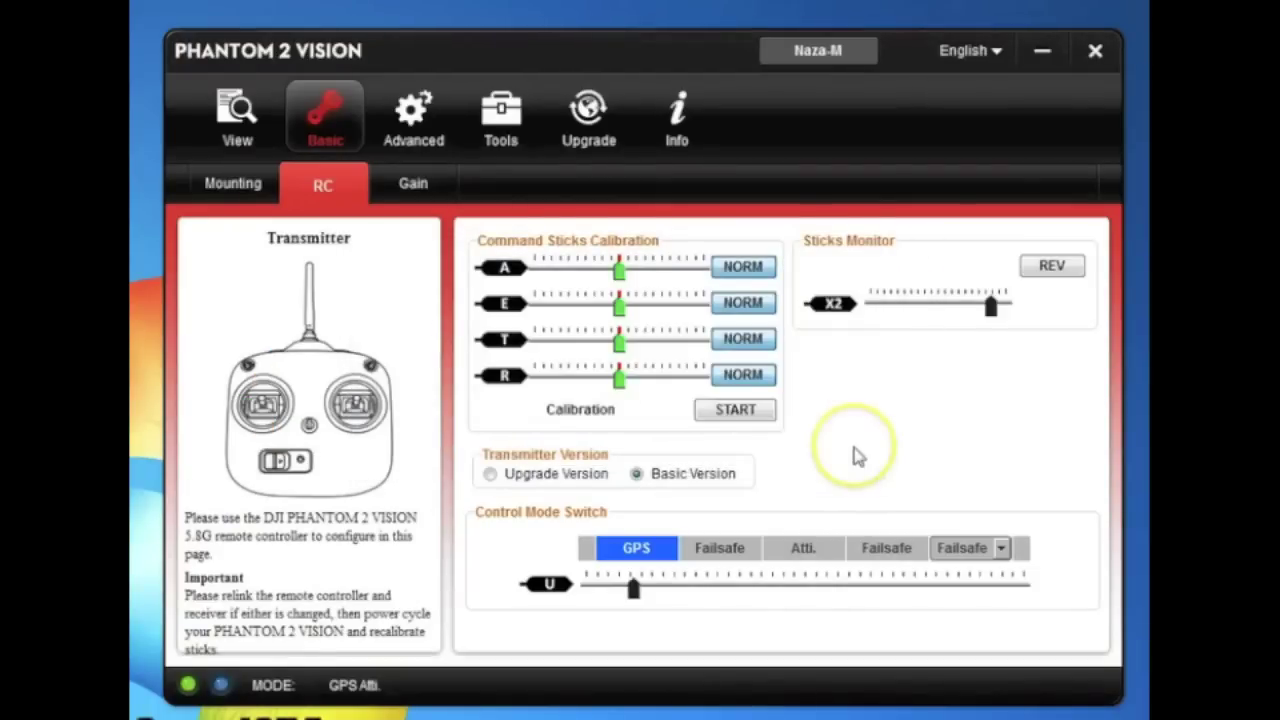
Step: Review the basic and attitude gain values and the enhanced failsafe methods, including Go-Home and Landing
left_click(413, 185)
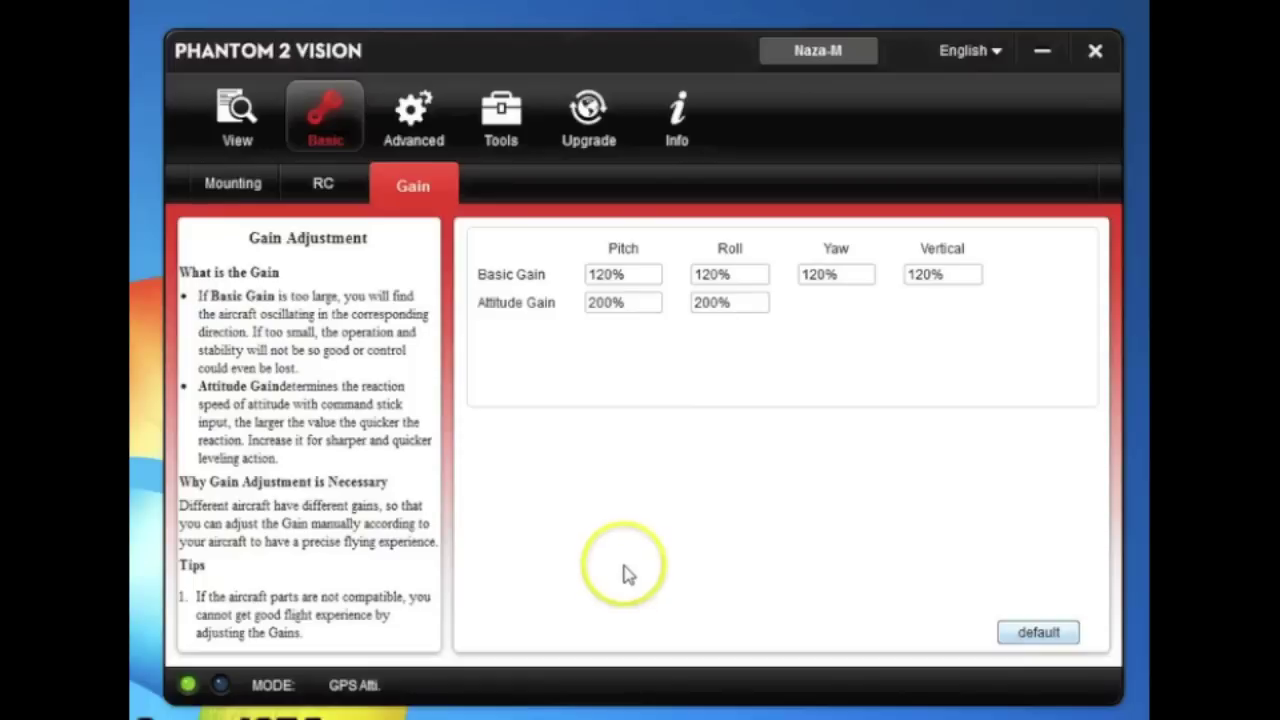
left_click(421, 115)
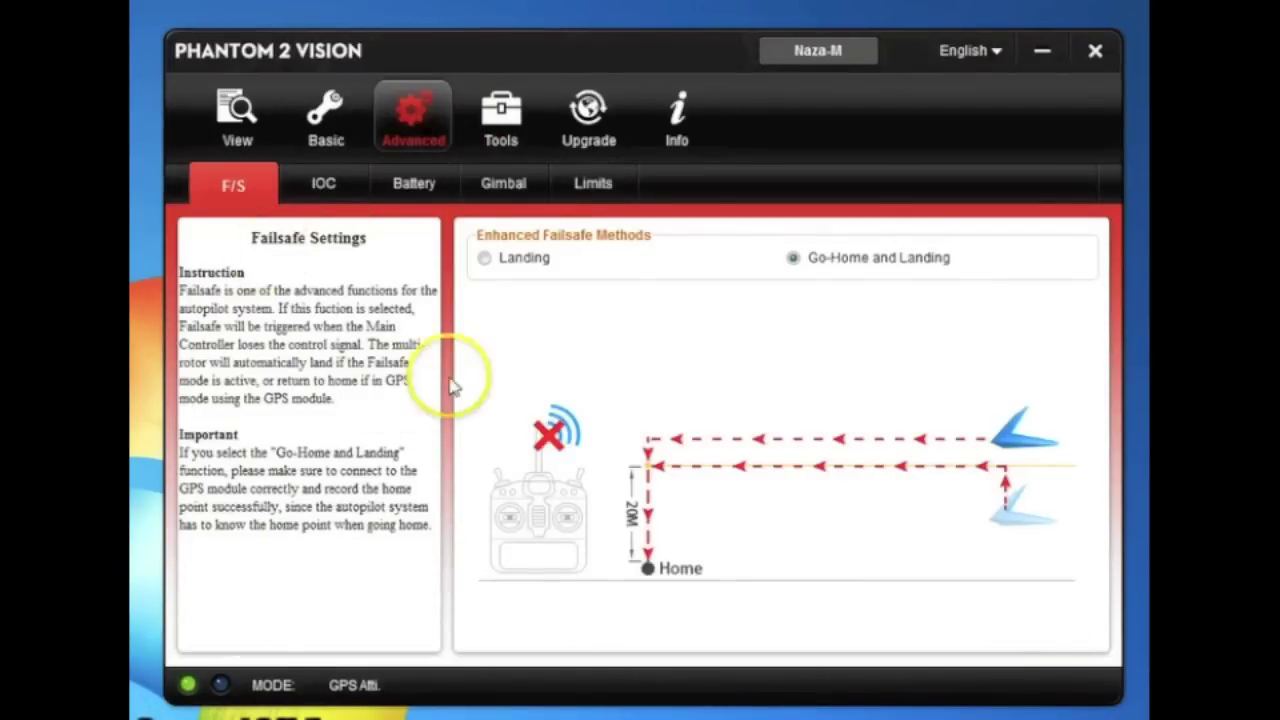
mouse_move(815, 287)
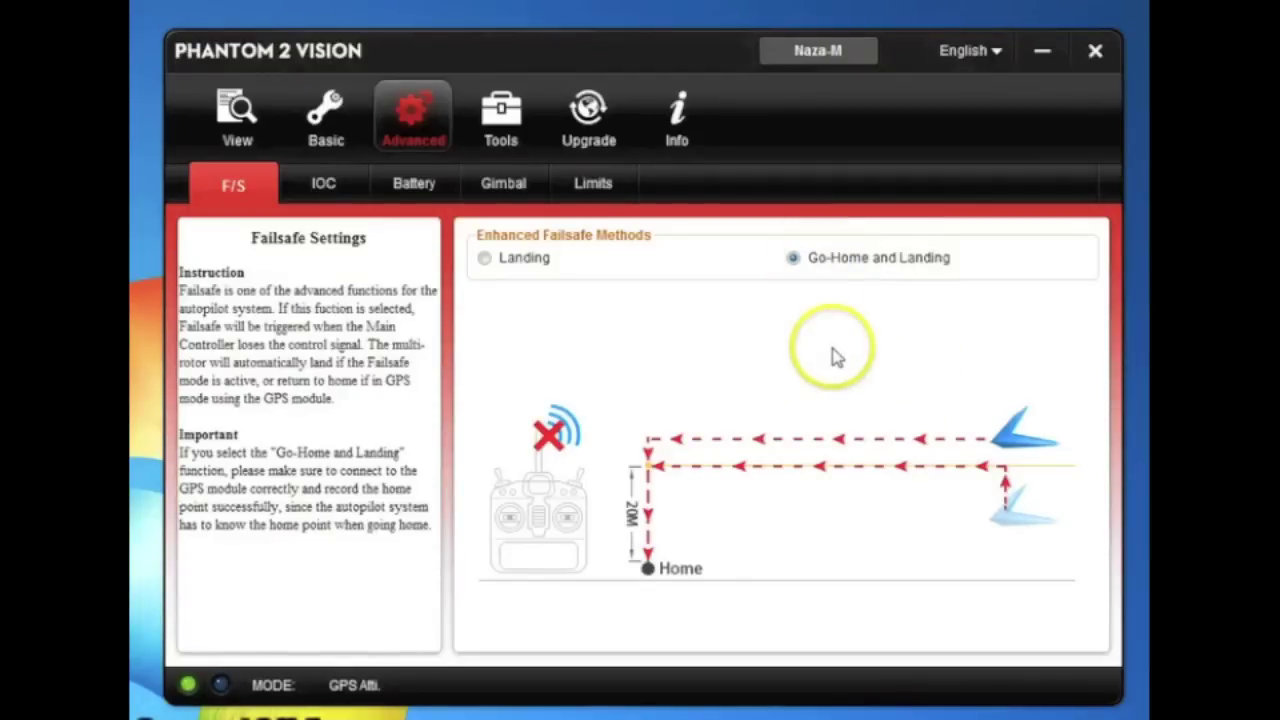
mouse_move(502, 285)
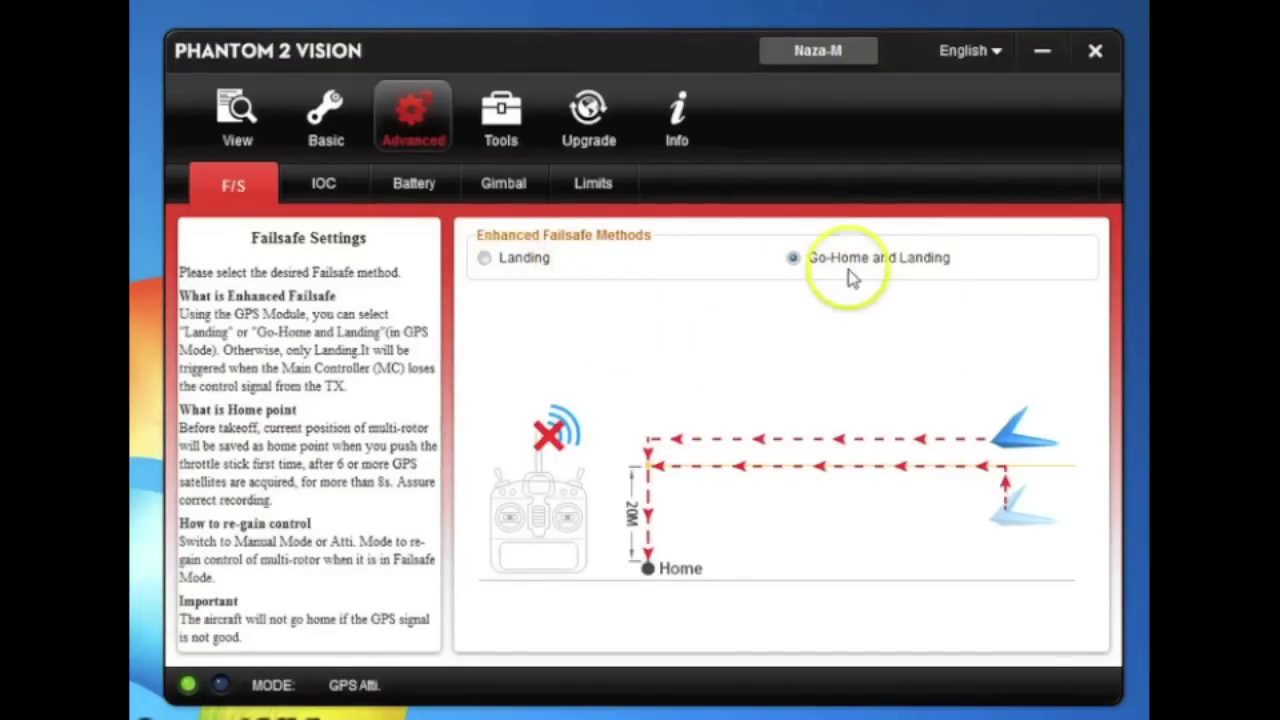
Step: Review the advanced Intelligent Orientation Control settings, including the Home Lock, Course Lock and OFF switch positions
left_click(323, 187)
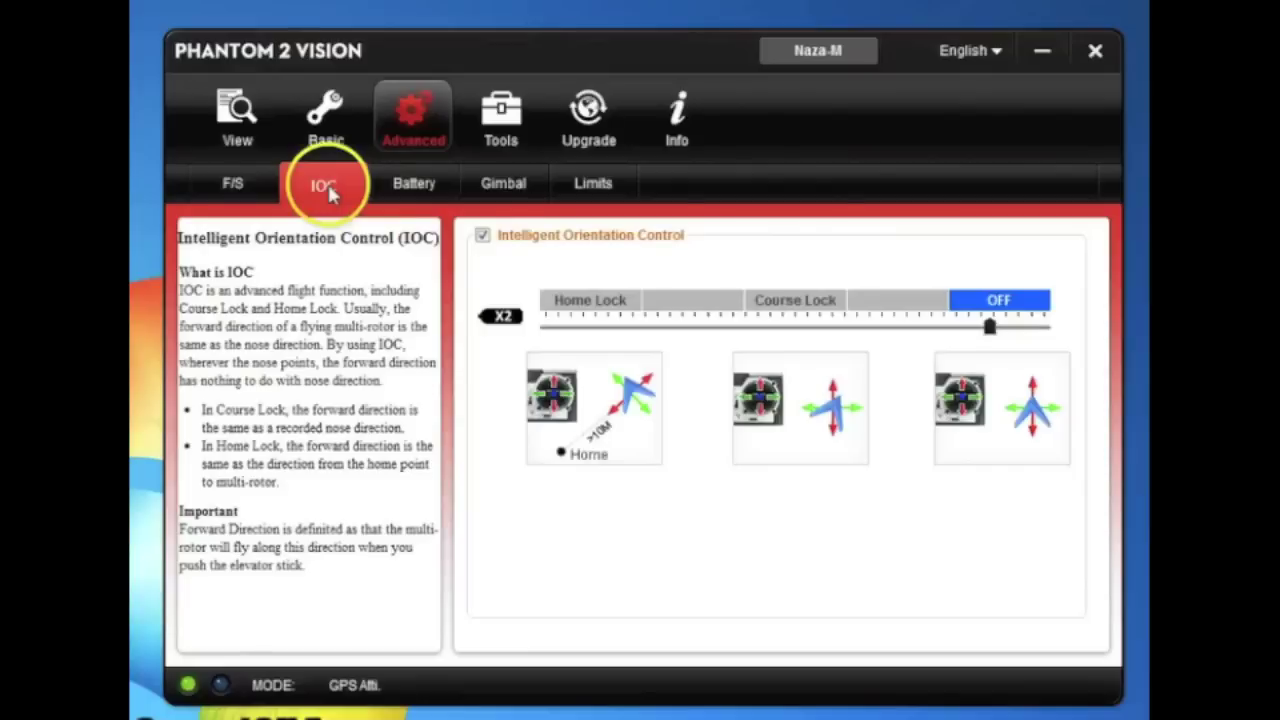
mouse_move(486, 243)
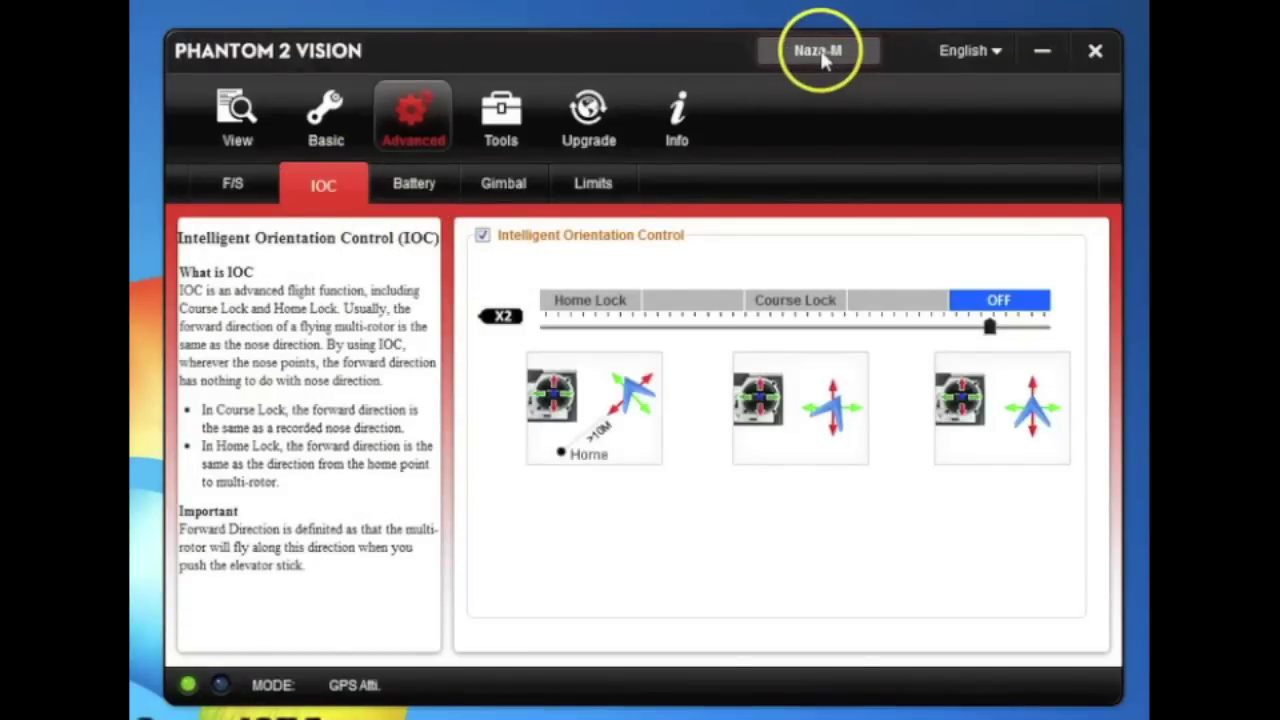
mouse_move(553, 258)
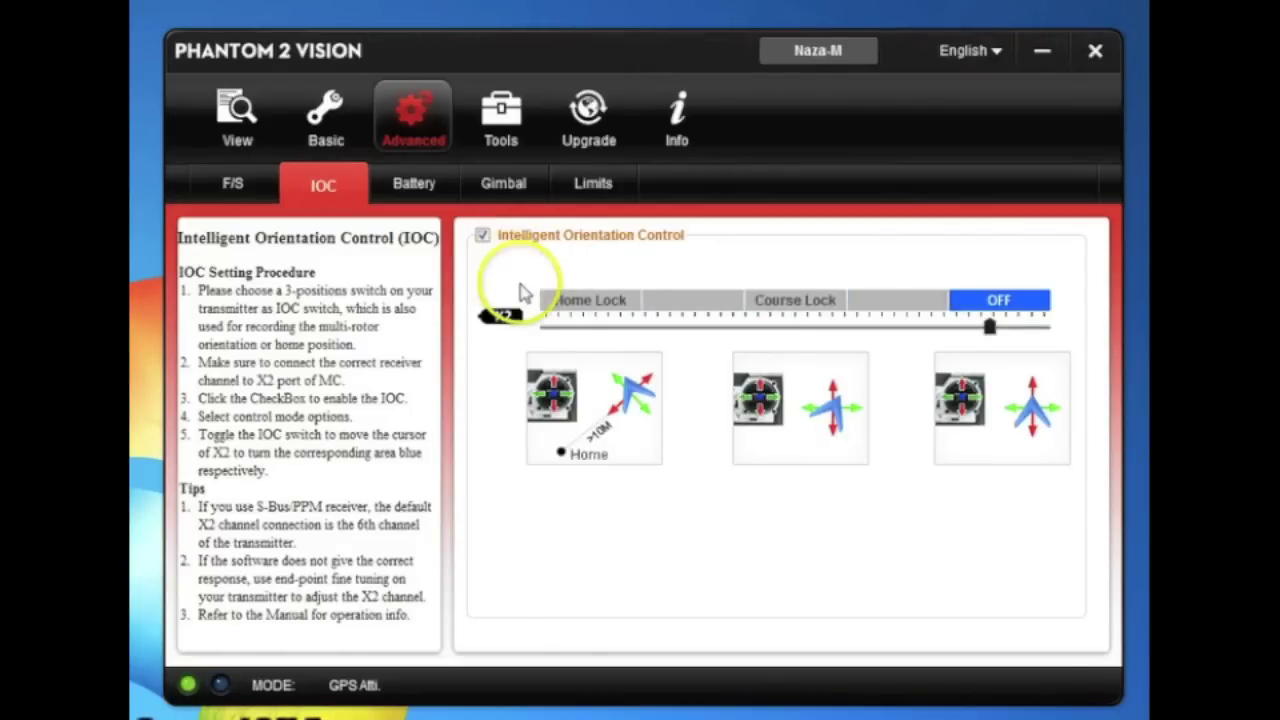
Step: Review the battery information and warning threshold, and try the Go-Home option for the low battery level, leaving it off
left_click(414, 183)
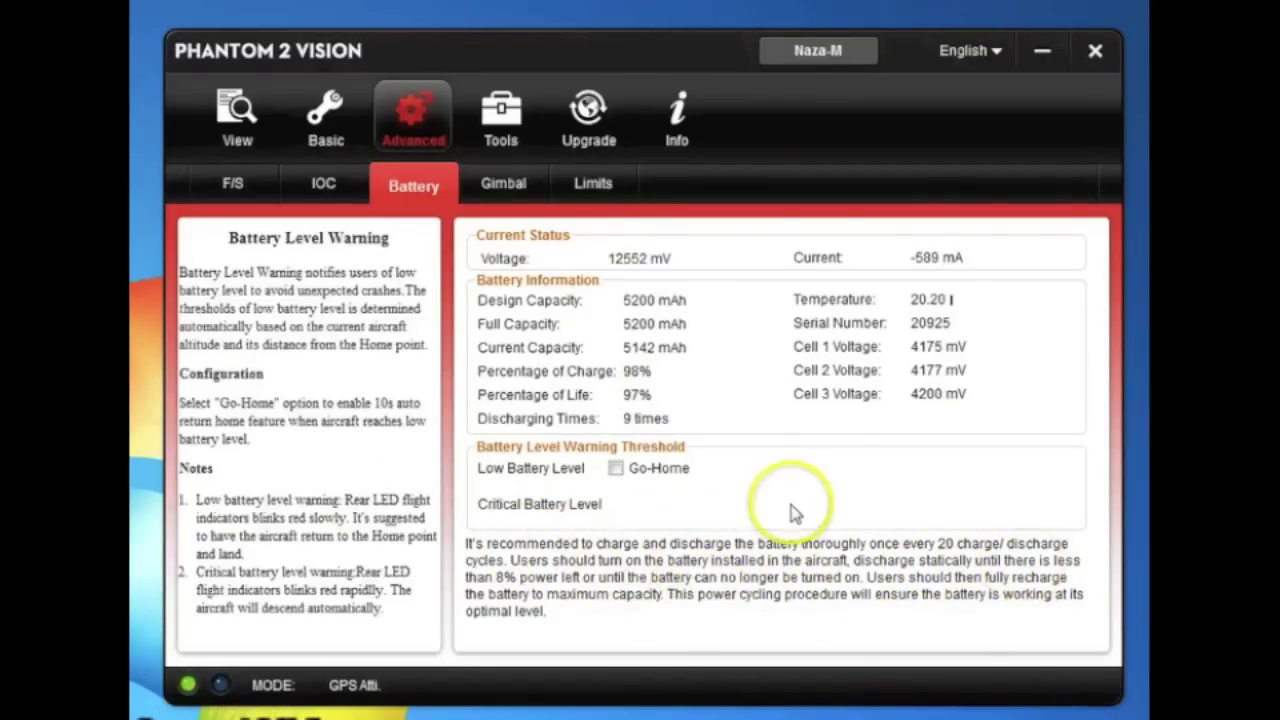
mouse_move(672, 527)
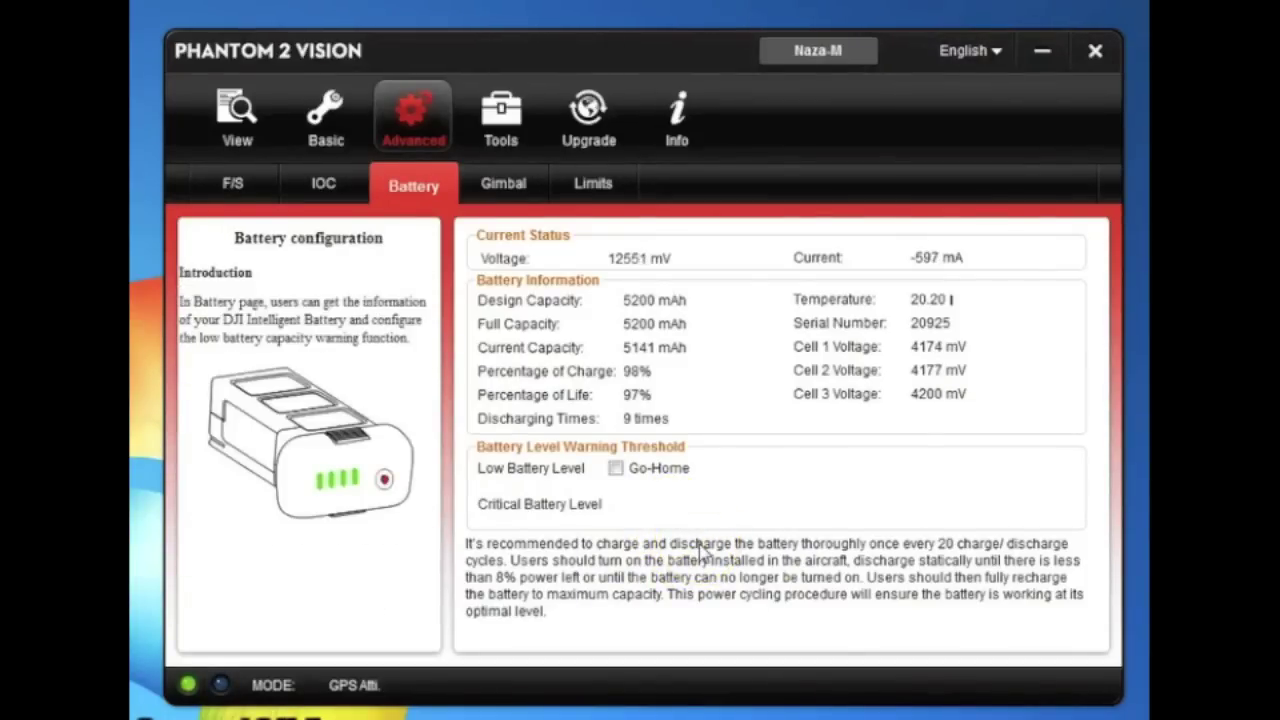
mouse_move(734, 514)
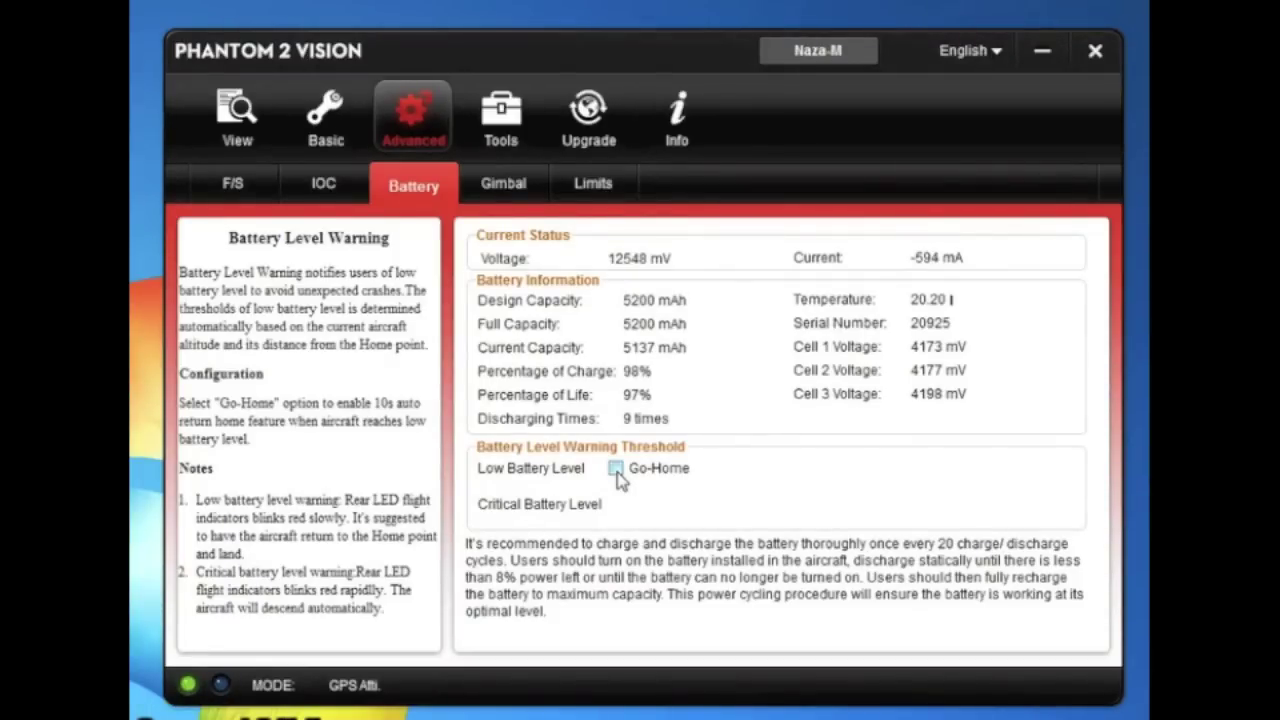
left_click(616, 469)
left_click(616, 469)
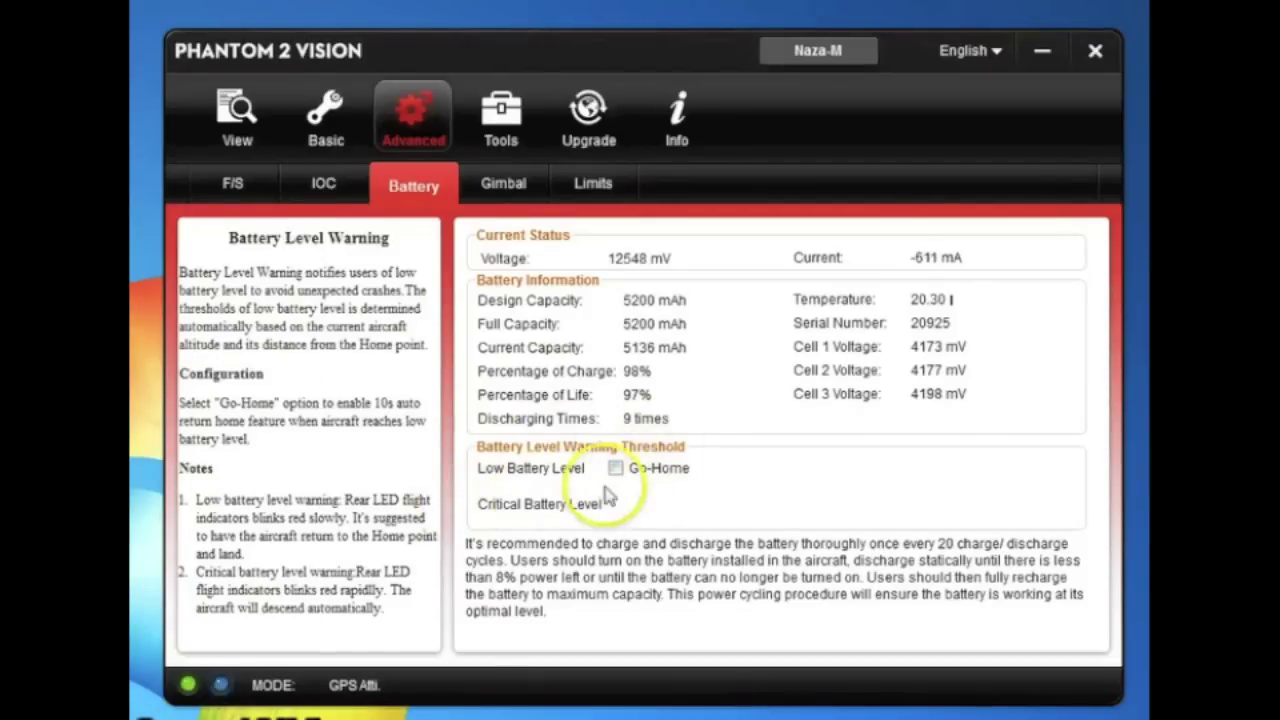
Step: Review the gimbal servo and gain settings and the distance limits for flight height and radius
left_click(500, 188)
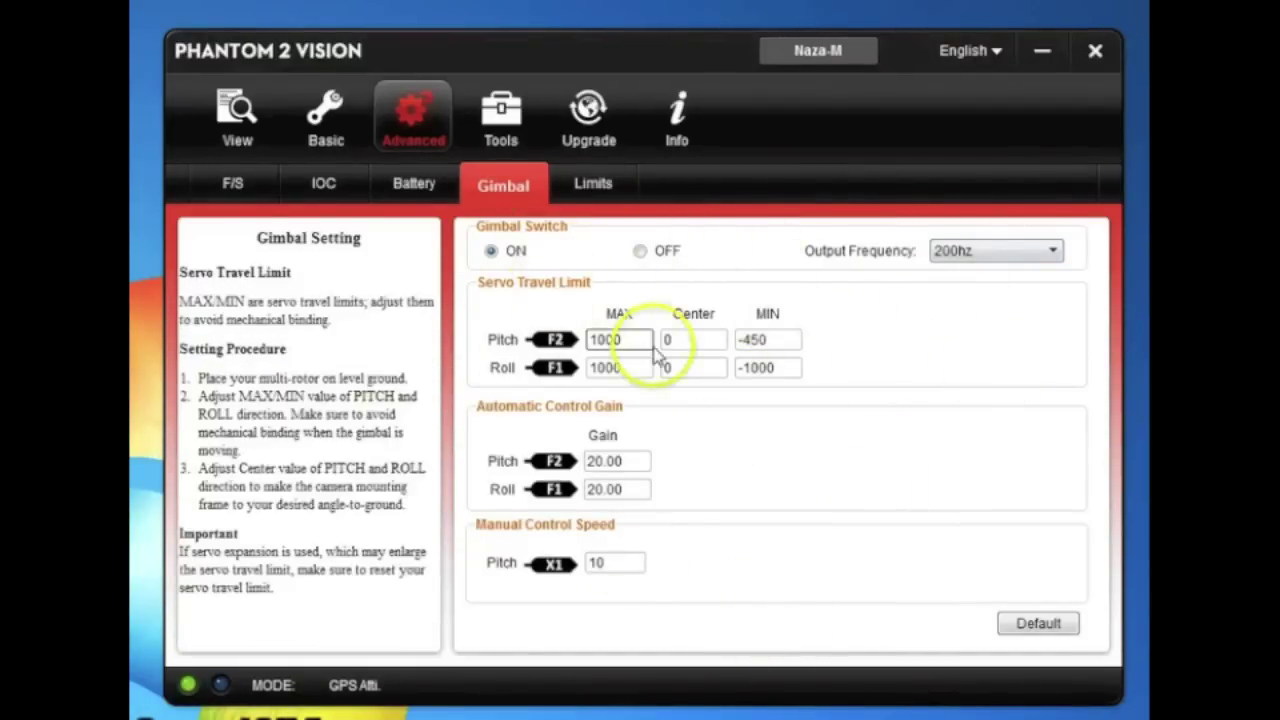
left_click(594, 190)
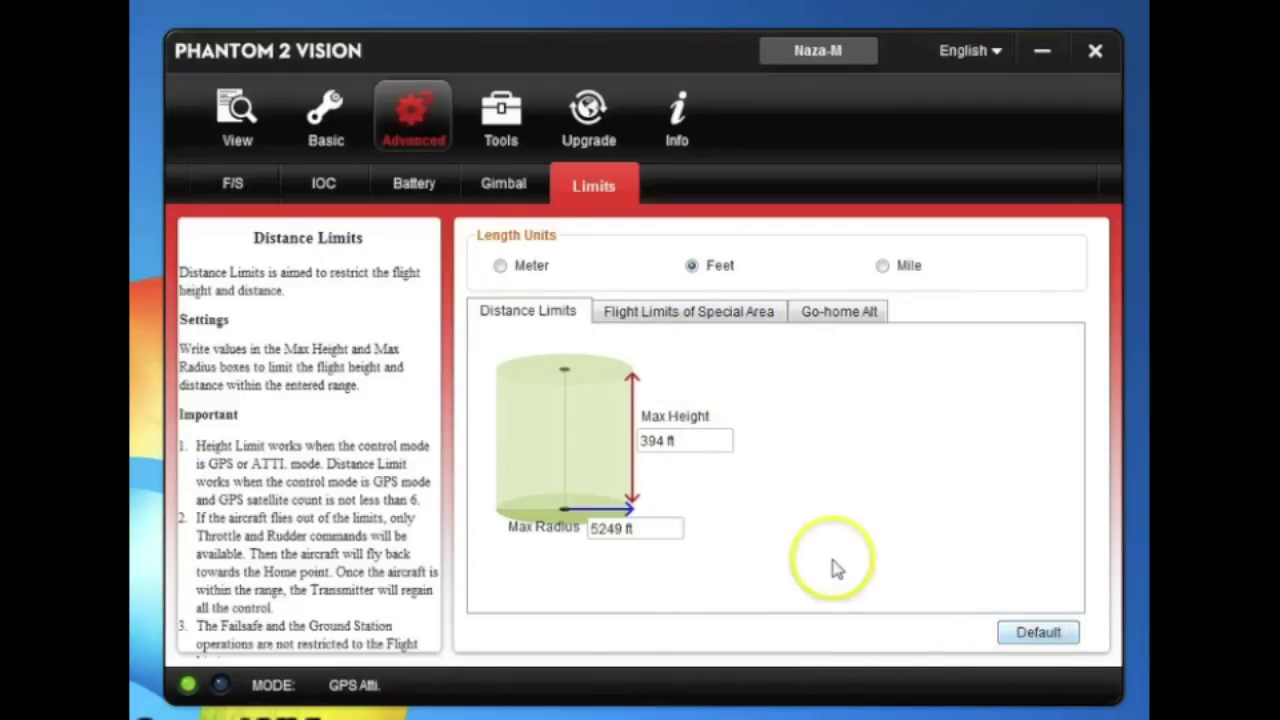
Step: Try a maximum flight height of 500 ft, accepting the altitude risk acknowledgement, and restore the default distance limits
left_click(674, 471)
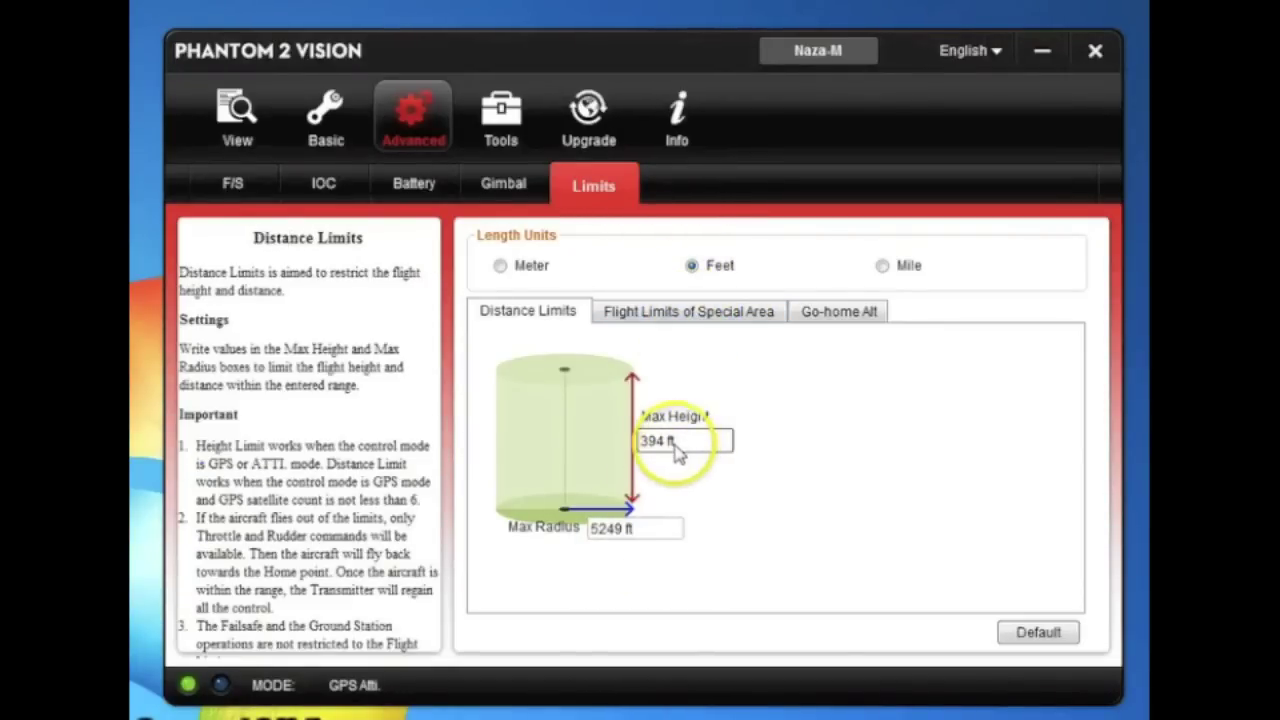
left_click_drag(668, 442, 632, 452)
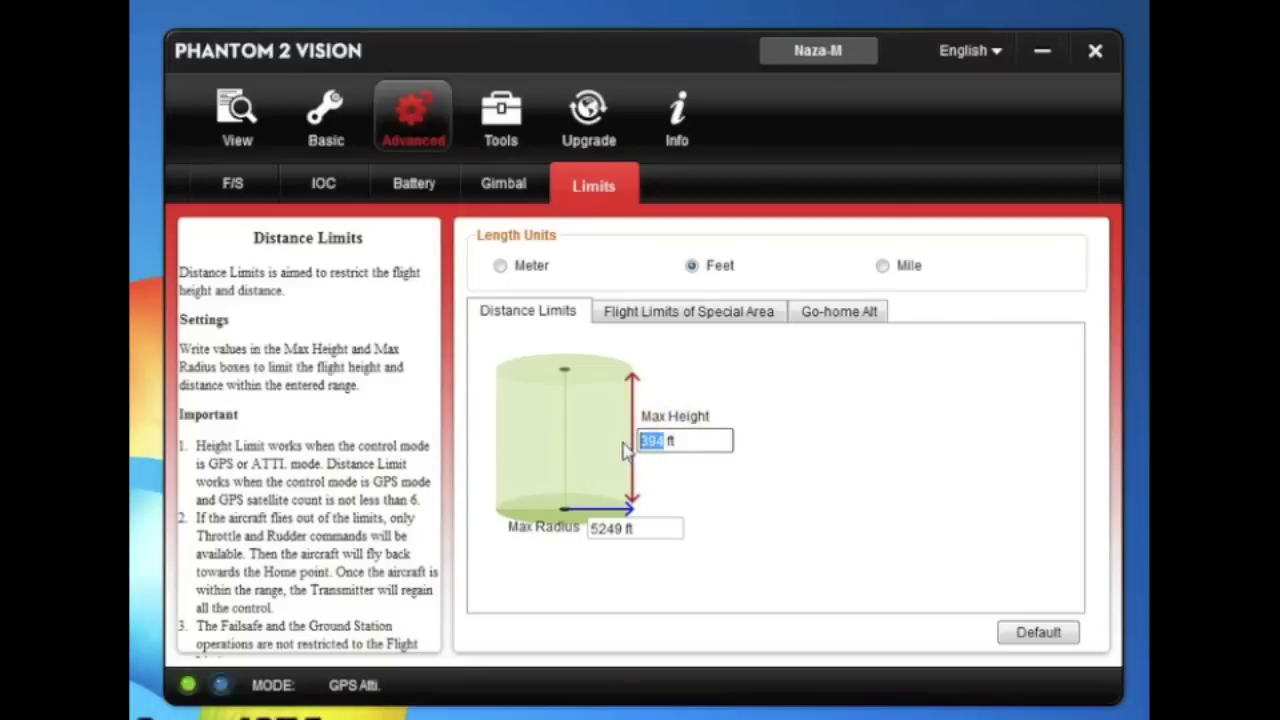
type("500")
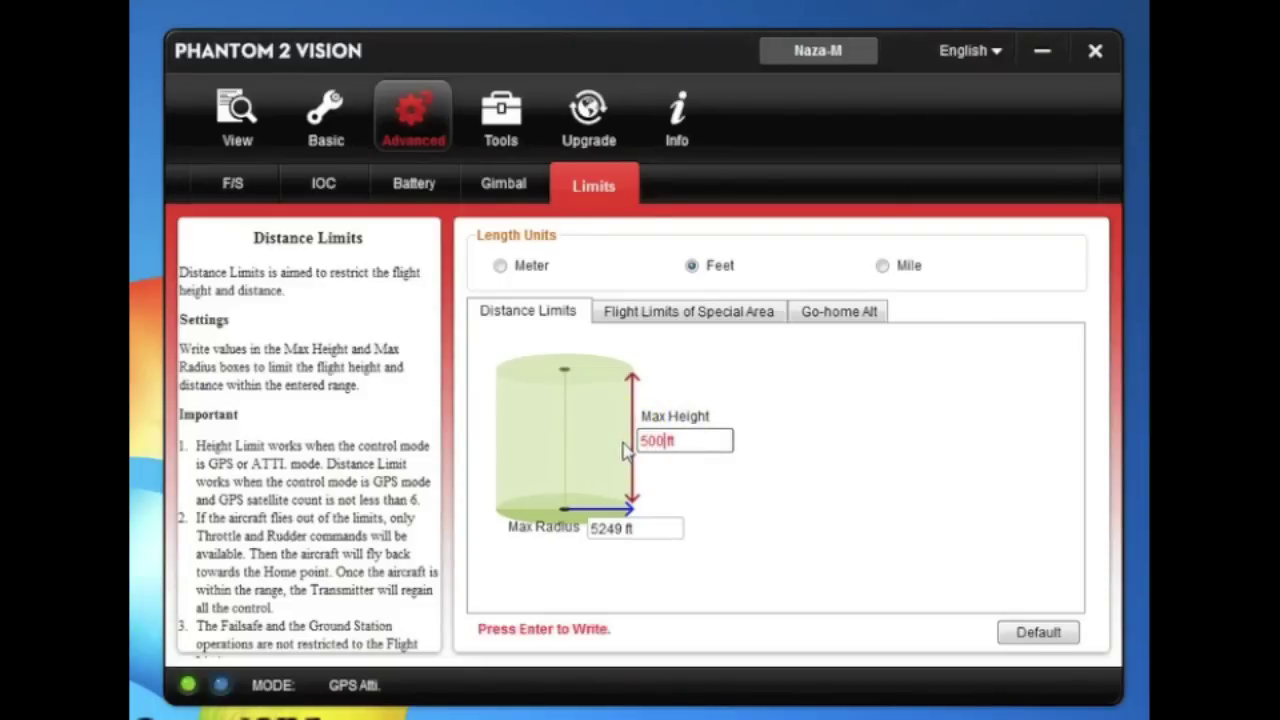
key("Return")
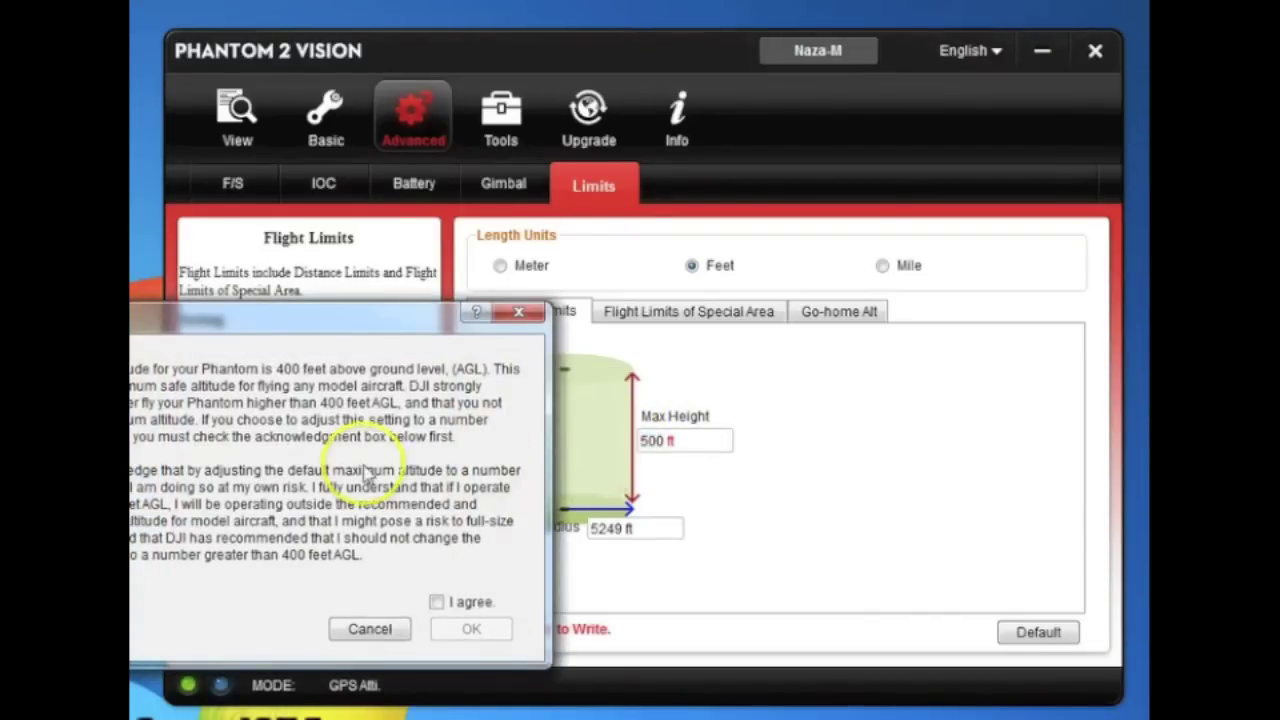
left_click(437, 601)
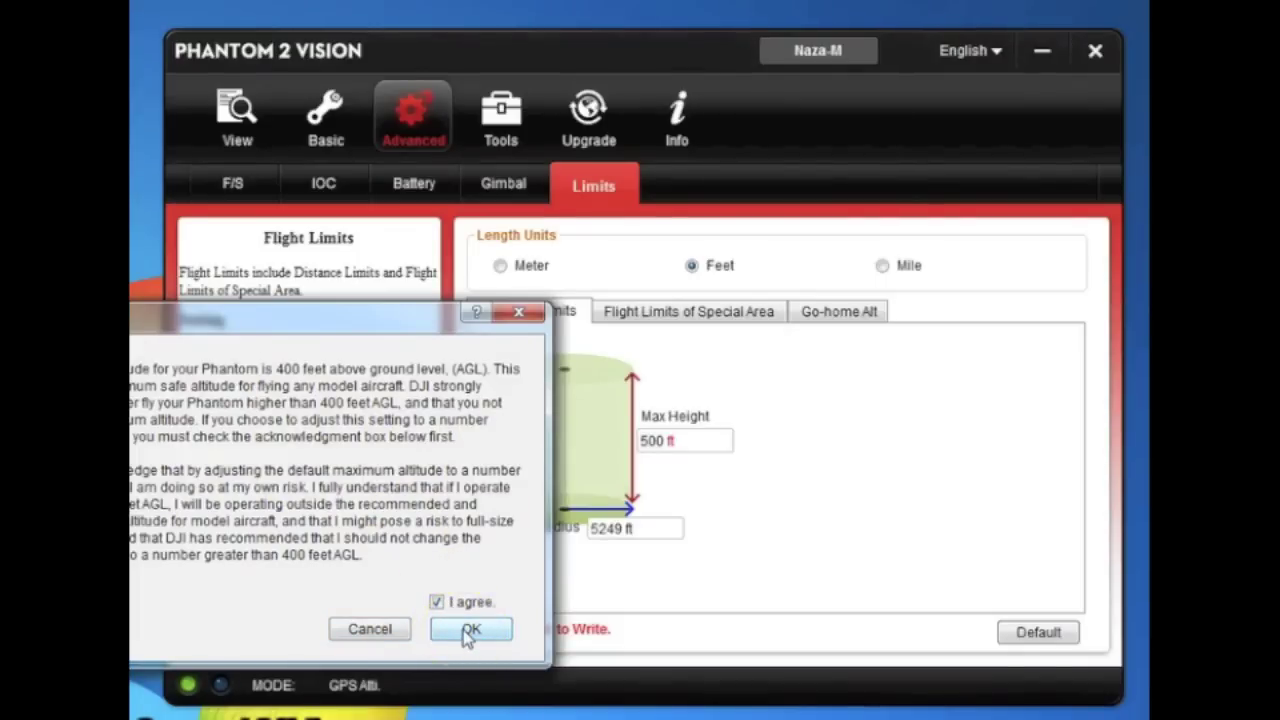
left_click(468, 630)
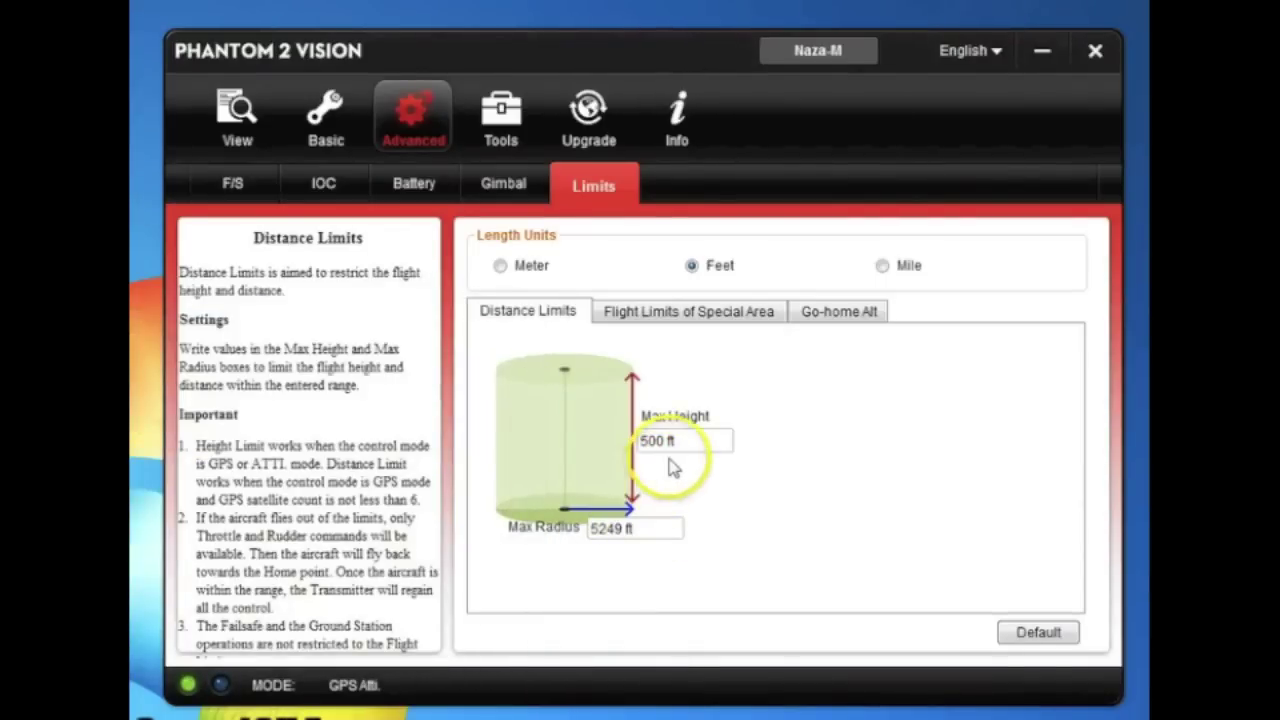
left_click(1038, 633)
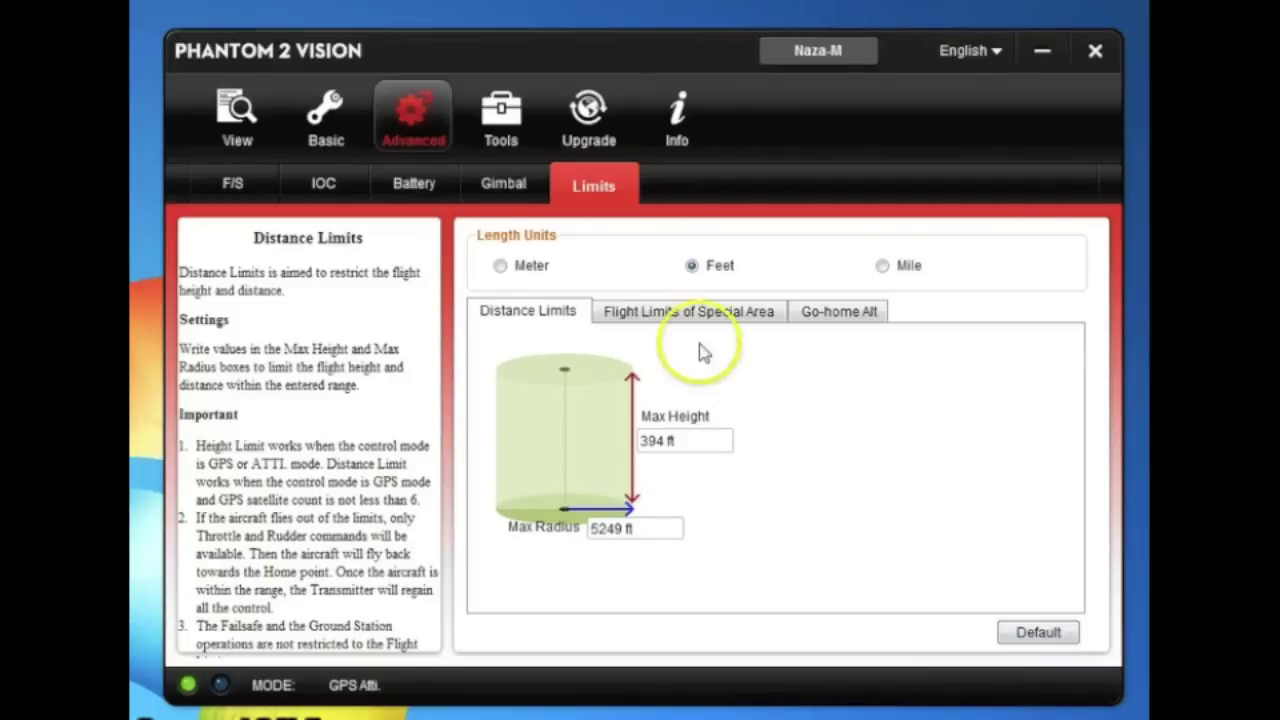
Step: View the flight limits of special areas and set the failsafe go-home altitude to 80 ft
left_click(631, 313)
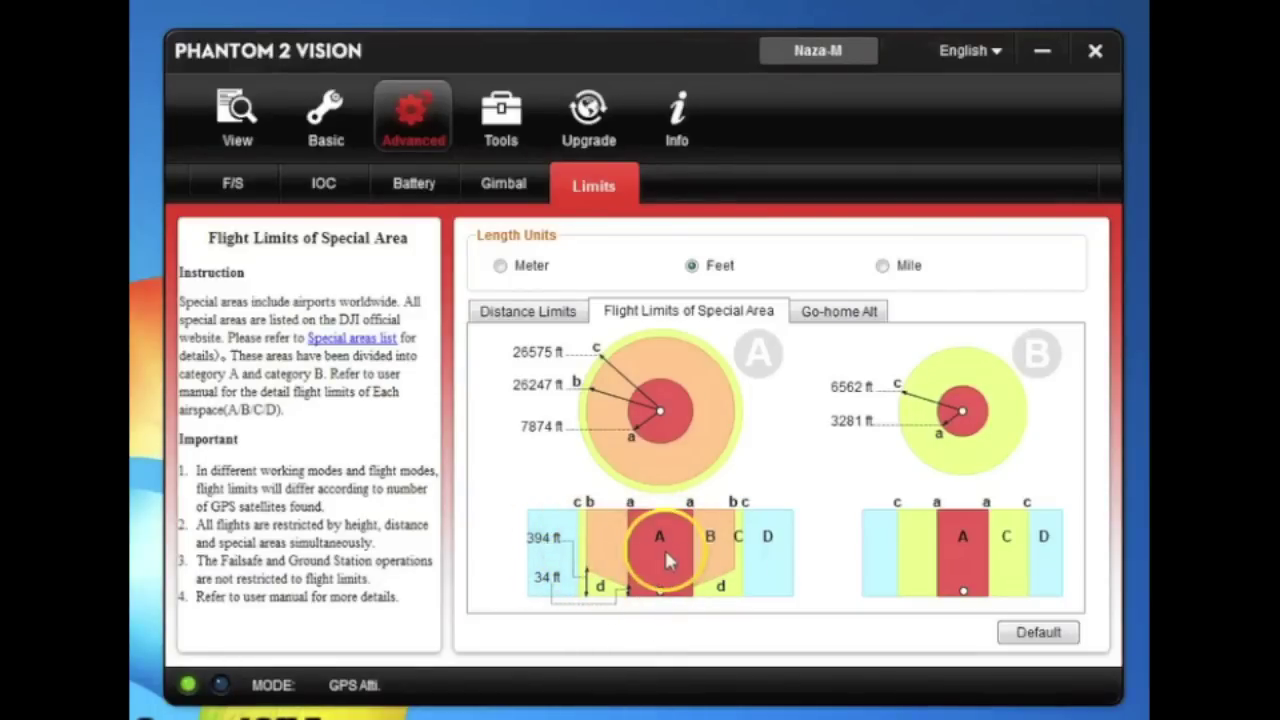
left_click(840, 313)
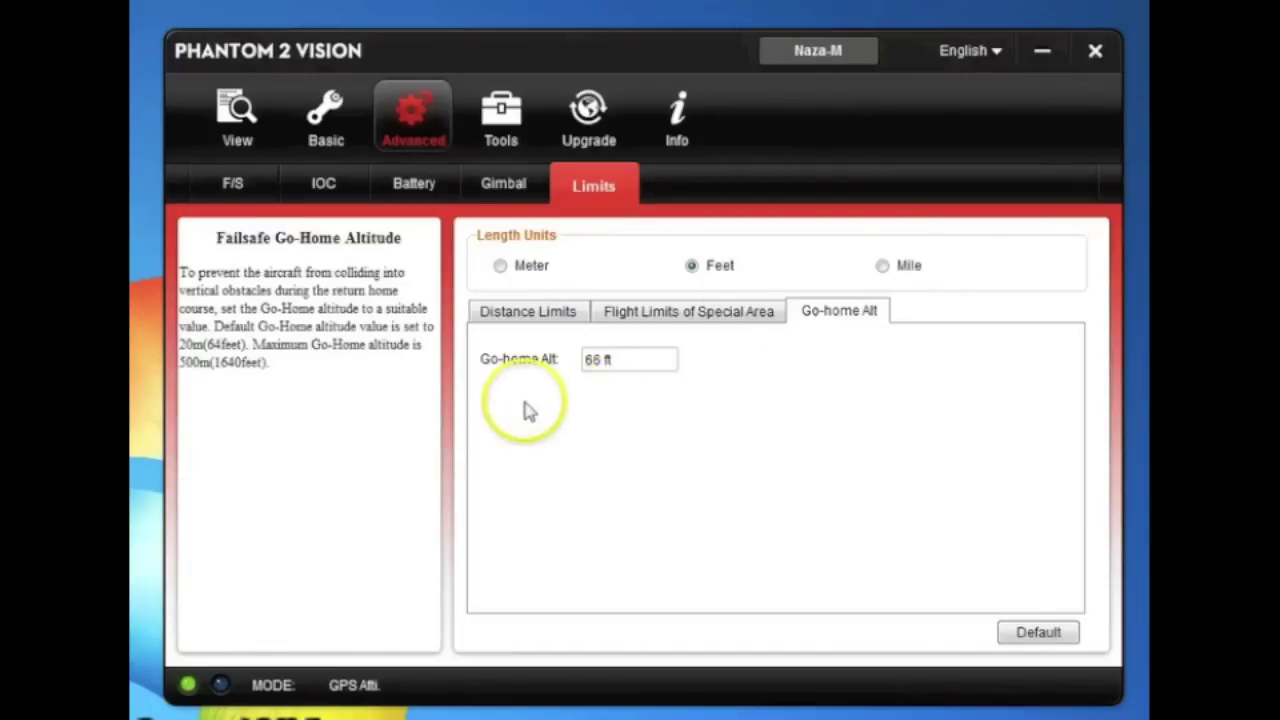
left_click_drag(598, 362, 566, 364)
type("80")
left_click(570, 367)
left_click(745, 480)
key("Return")
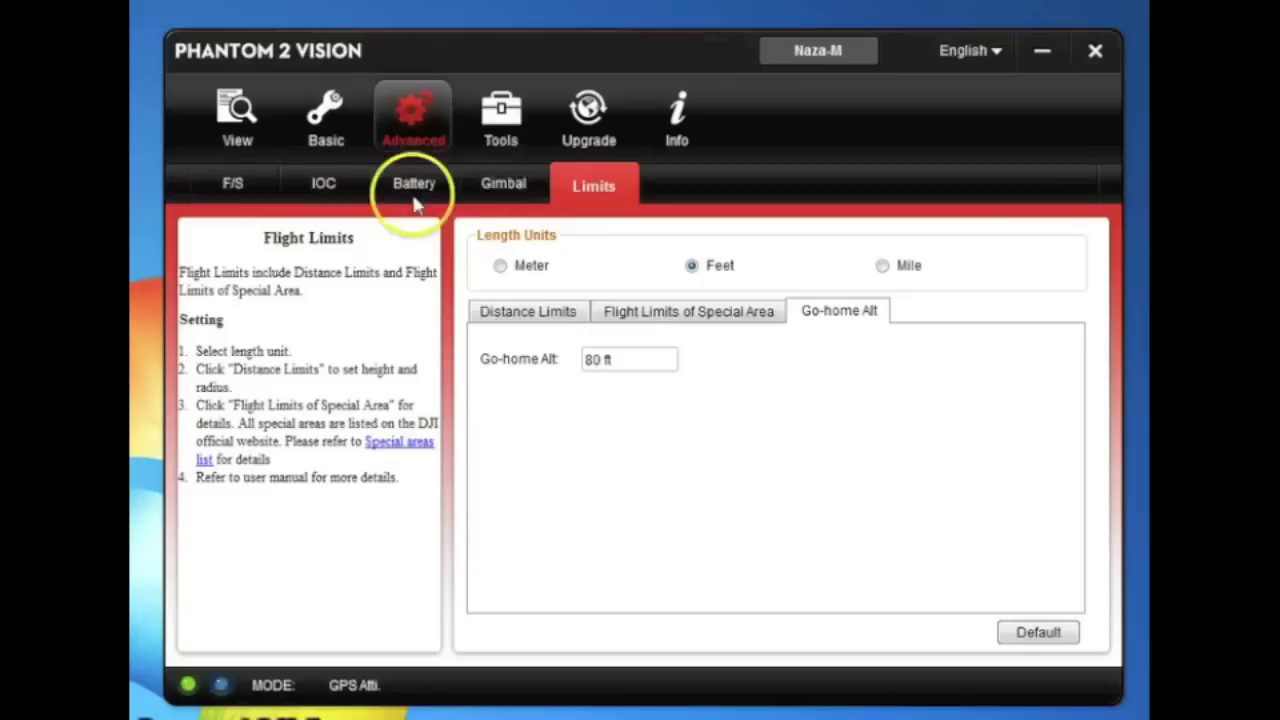
Step: Run the basic IMU calibration, then check the IMU status and dismiss the resulting message
left_click(500, 110)
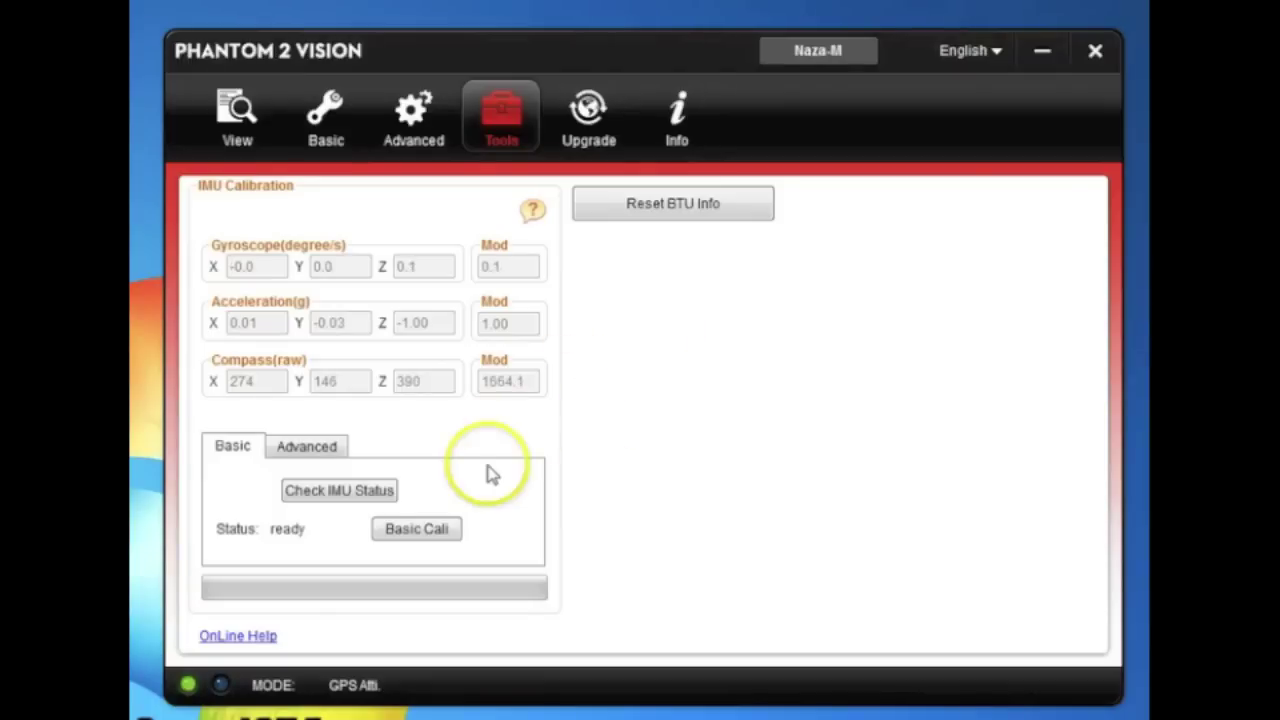
mouse_move(405, 534)
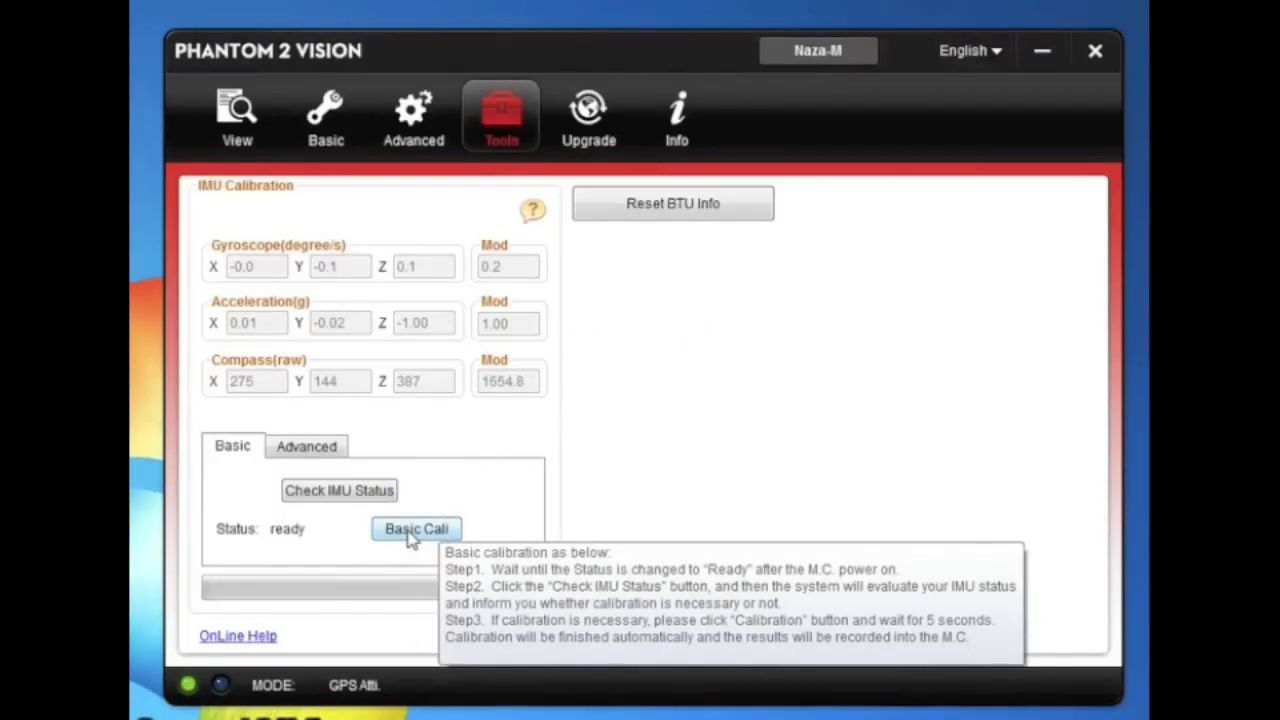
left_click(412, 531)
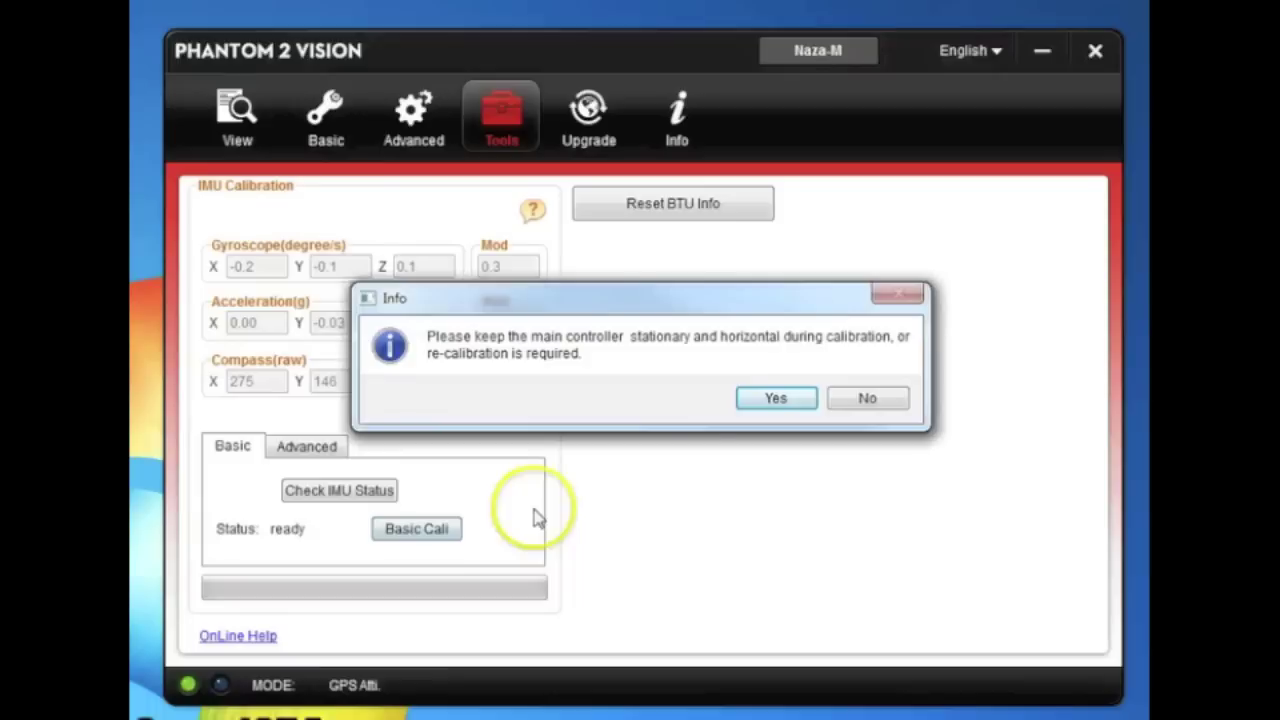
left_click(775, 400)
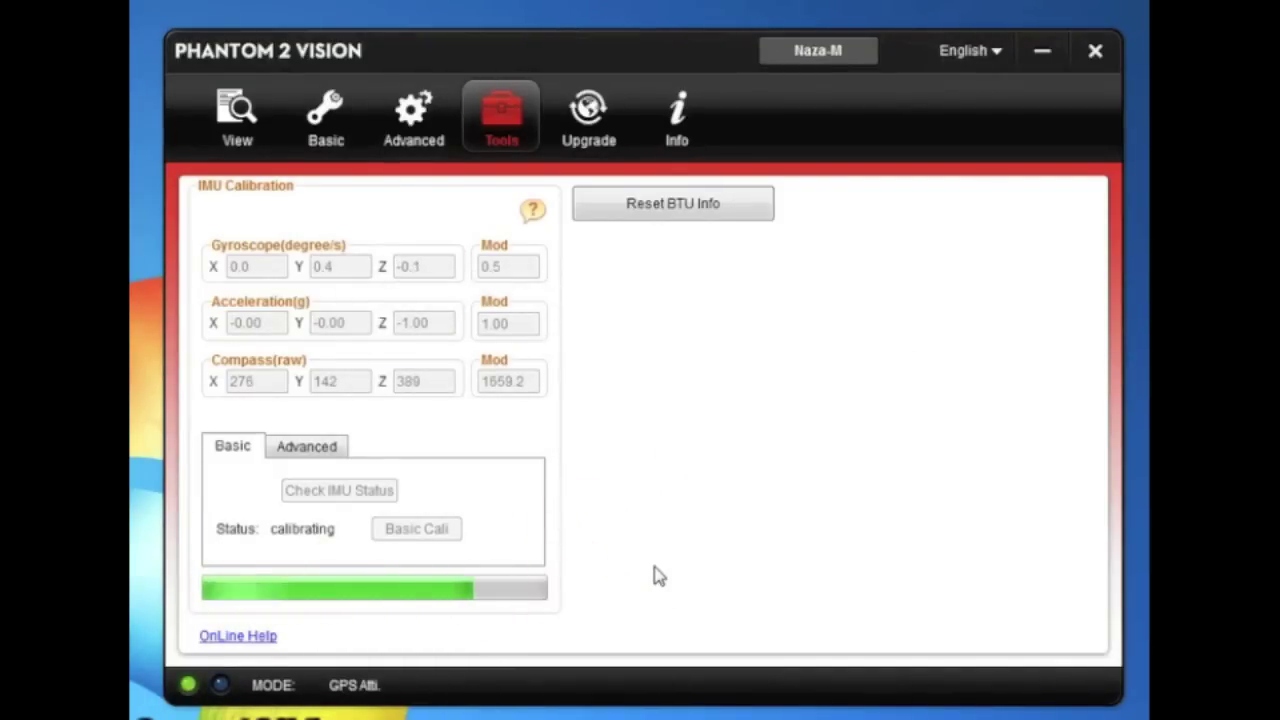
left_click(537, 592)
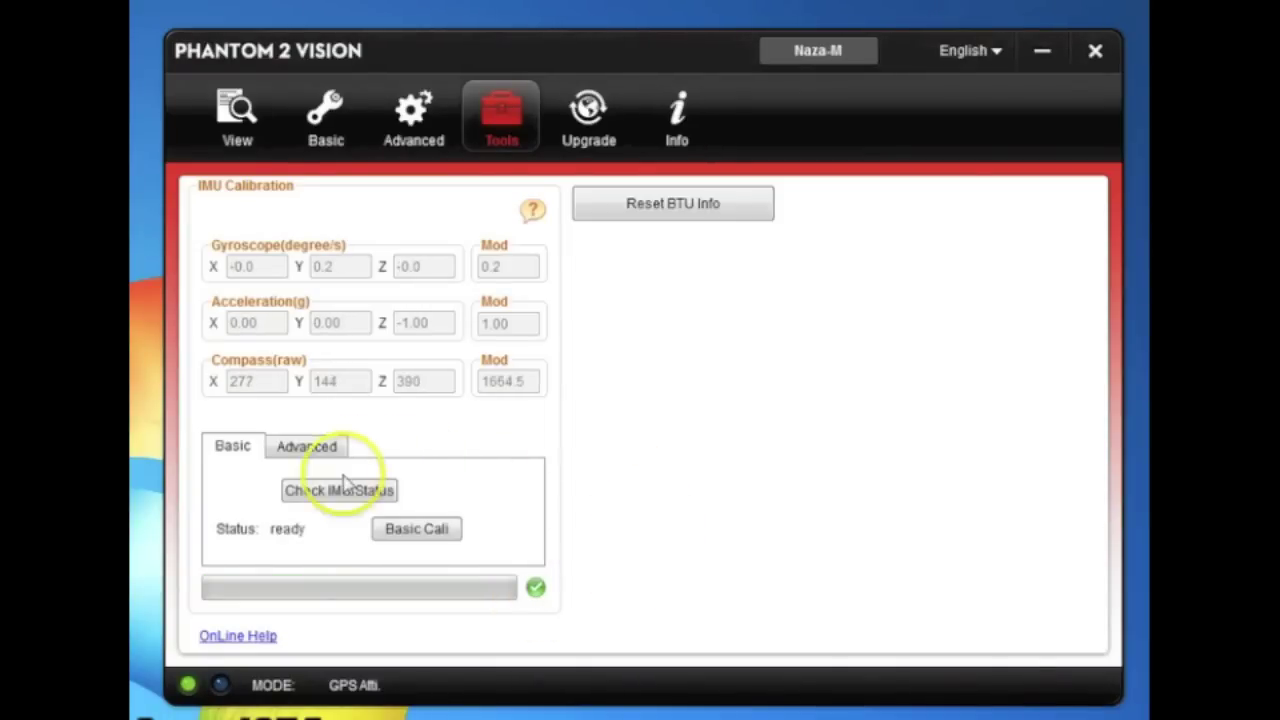
left_click(322, 502)
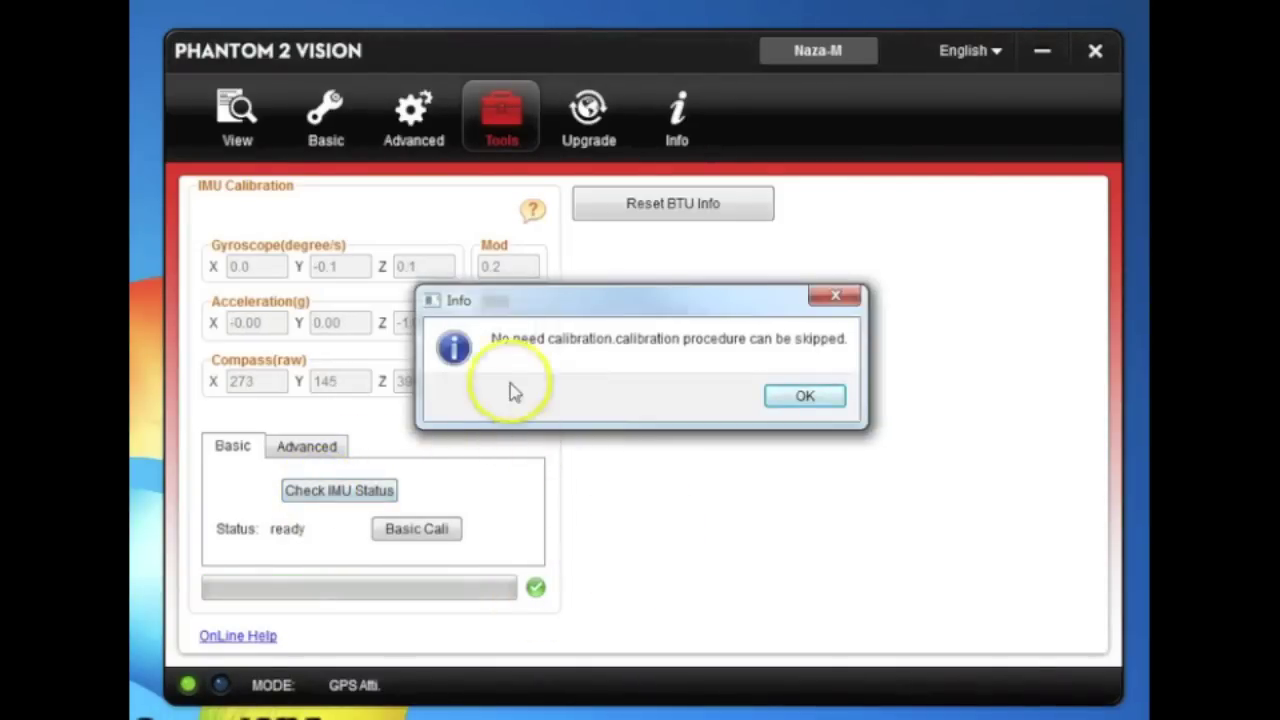
left_click(805, 398)
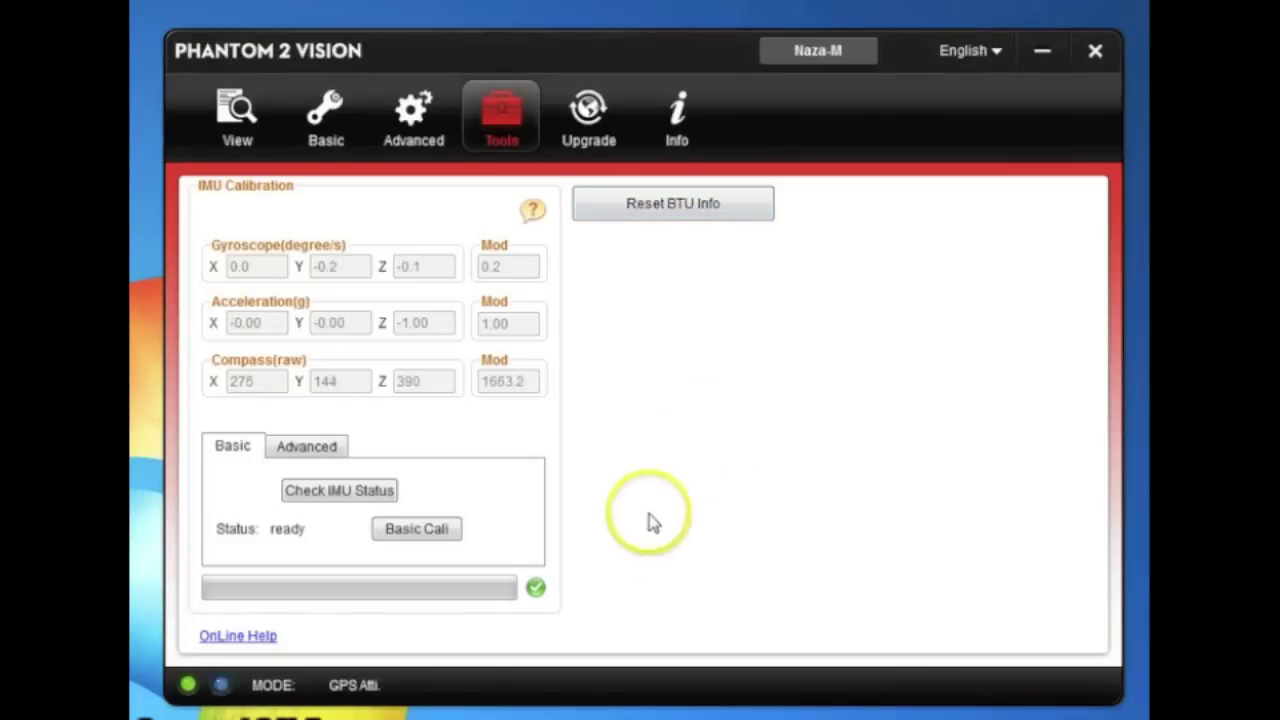
Step: Review the firmware versions of all components and the assistant software's version information
left_click(587, 127)
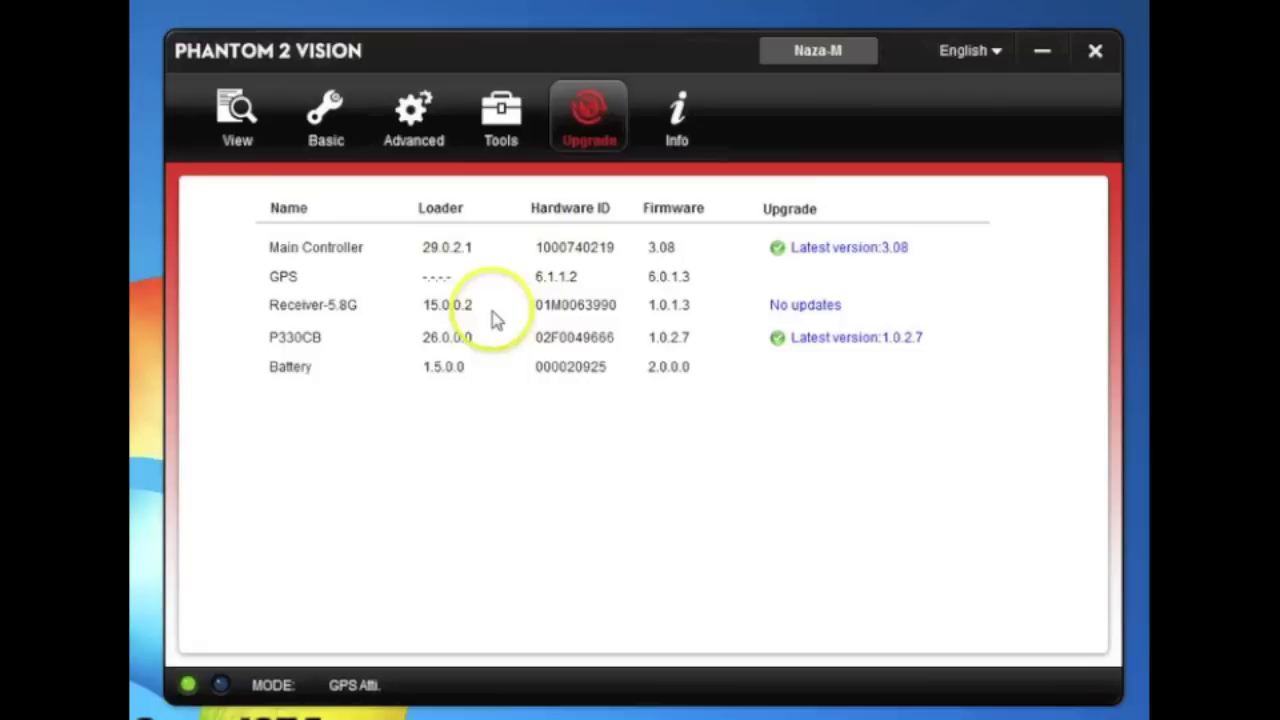
left_click(676, 120)
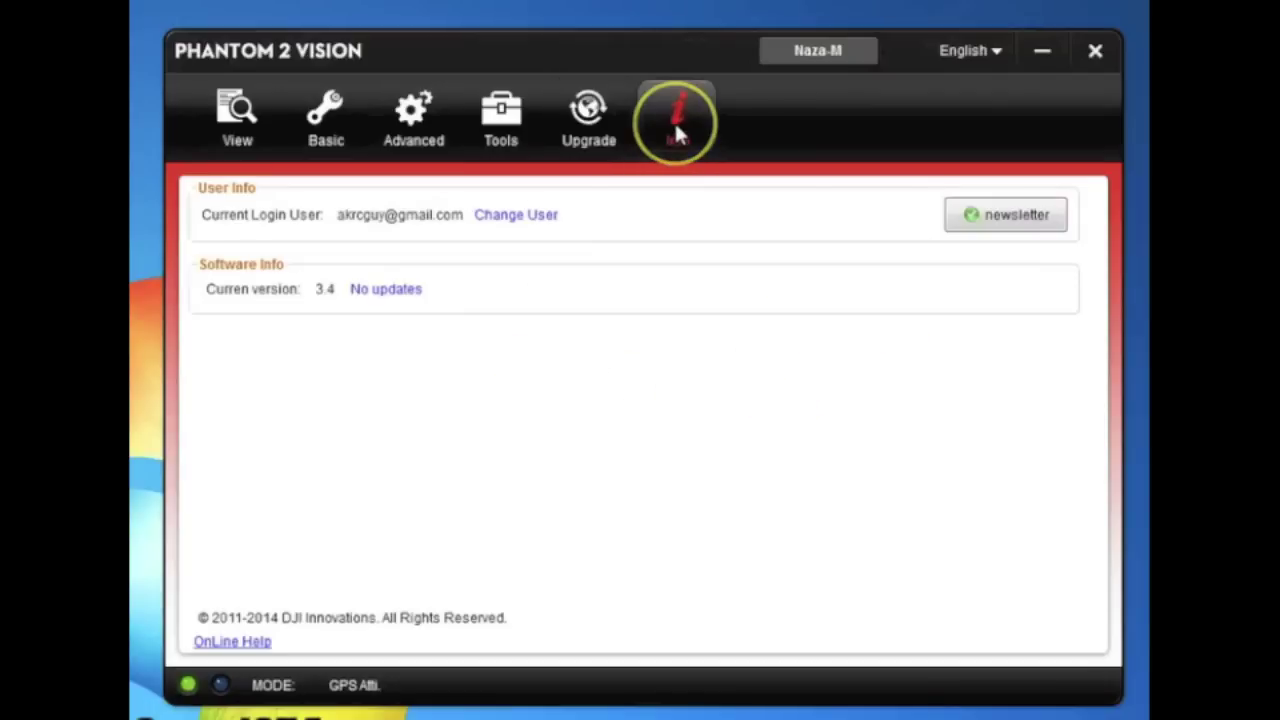
left_click(597, 135)
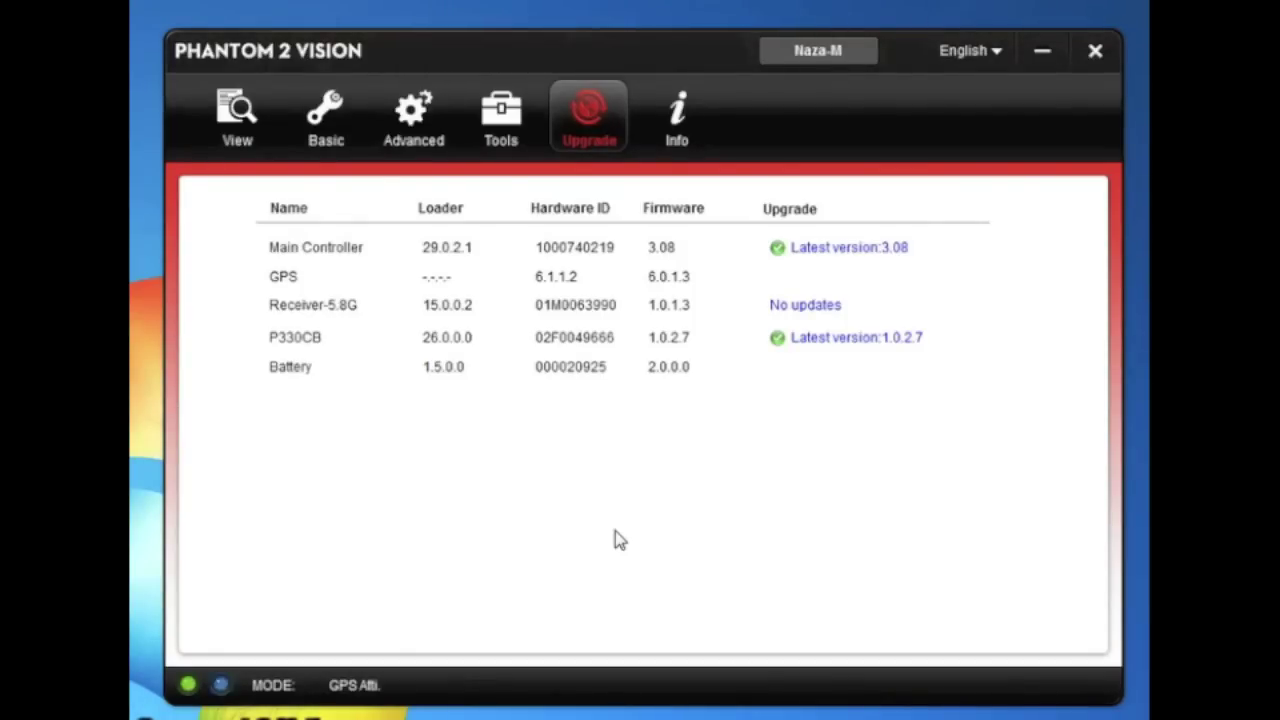
left_click(615, 535)
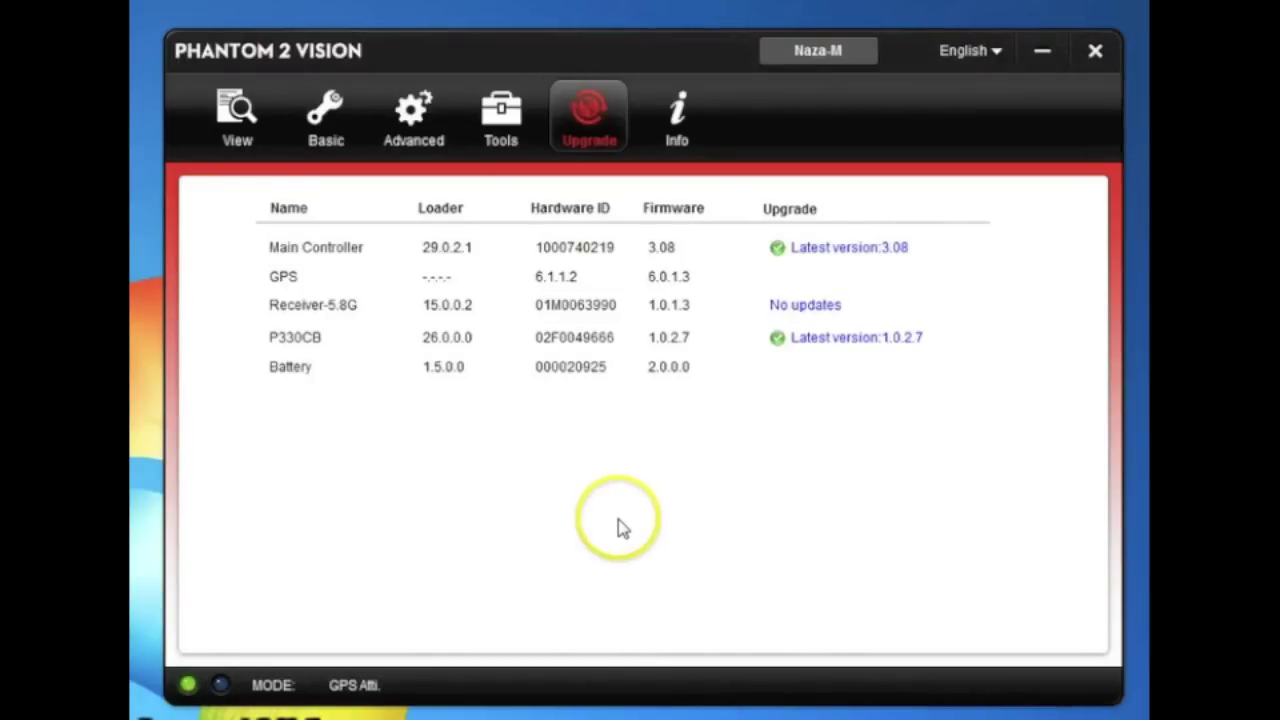